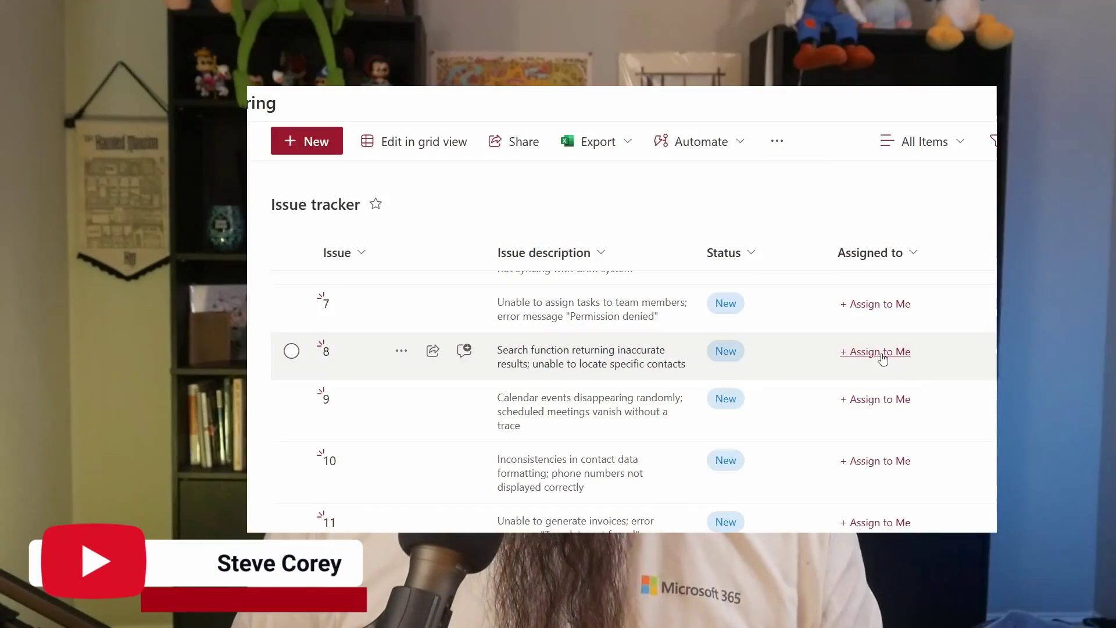
Assign issue 8 to yourself, open the Assigned to Advanced mode JSON editor, then show GitHub samples
{"action": "left_click", "coordinate": [884, 359]}
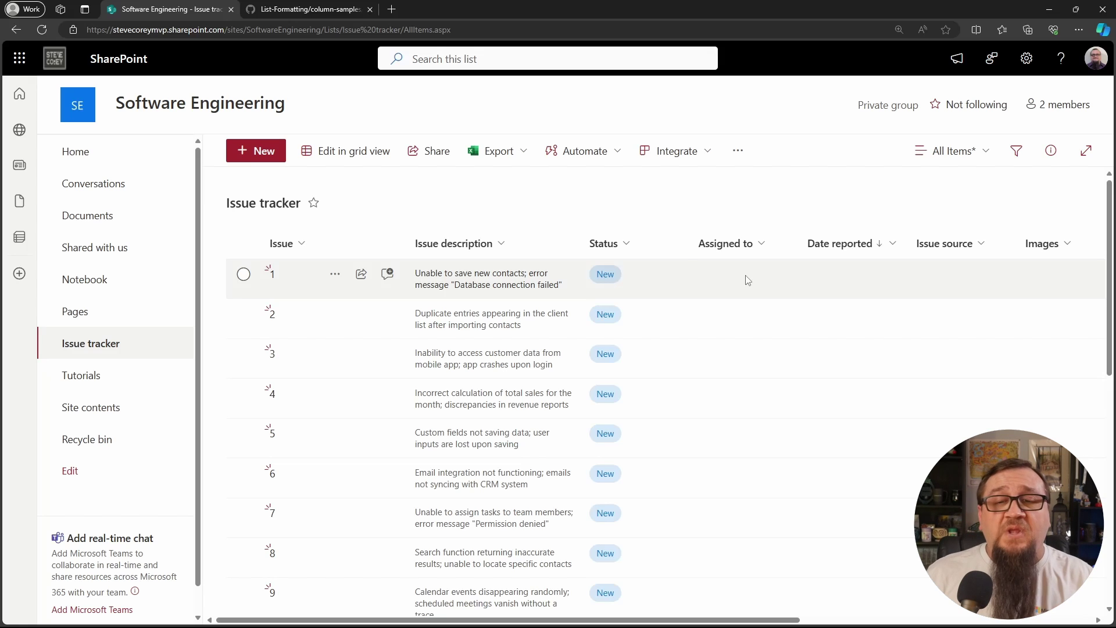
{"action": "left_click", "coordinate": [763, 250]}
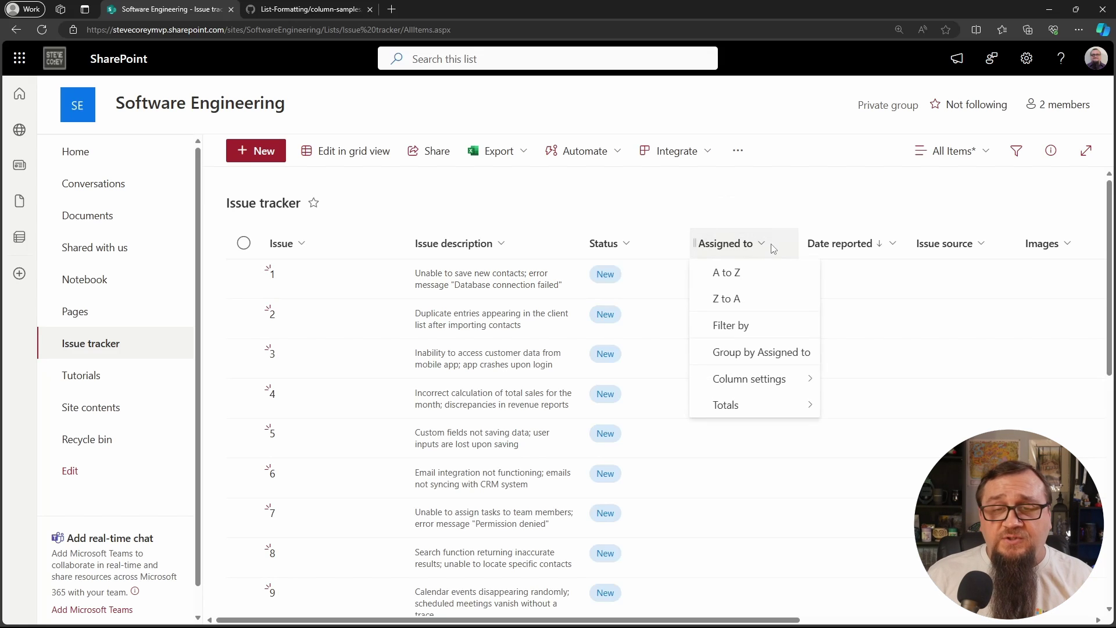
{"action": "left_click", "coordinate": [743, 381]}
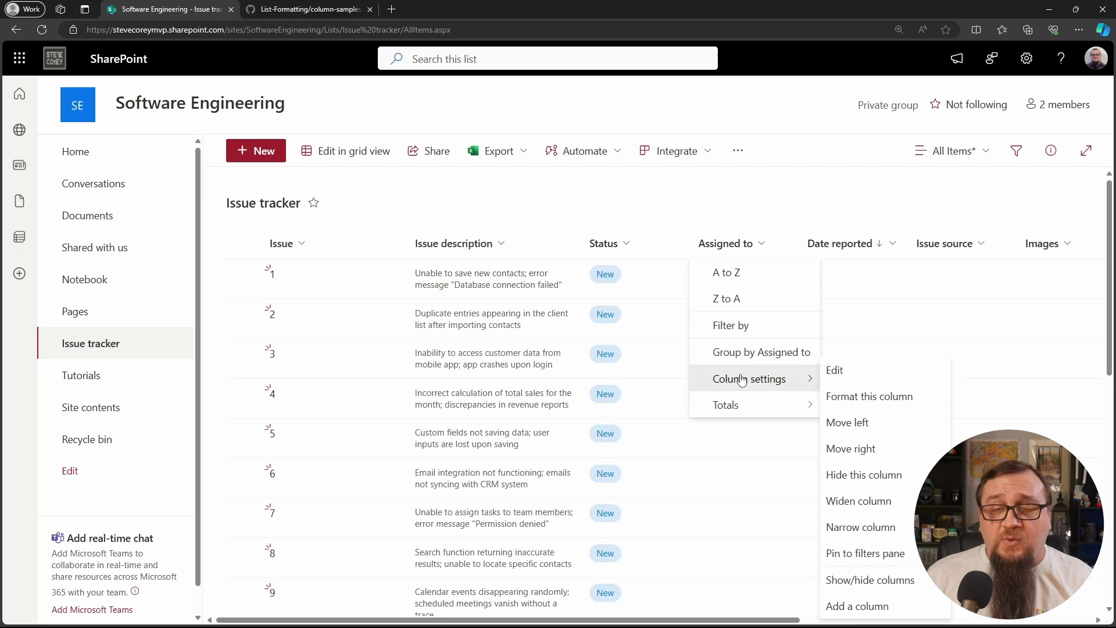
{"action": "left_click", "coordinate": [873, 394]}
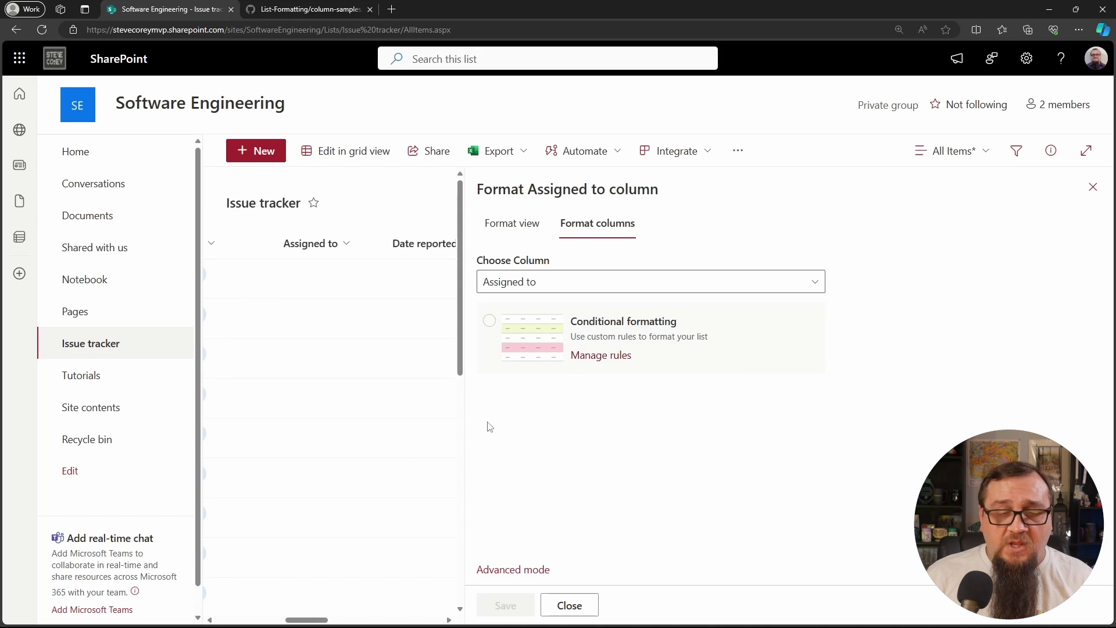
{"action": "left_click", "coordinate": [523, 569]}
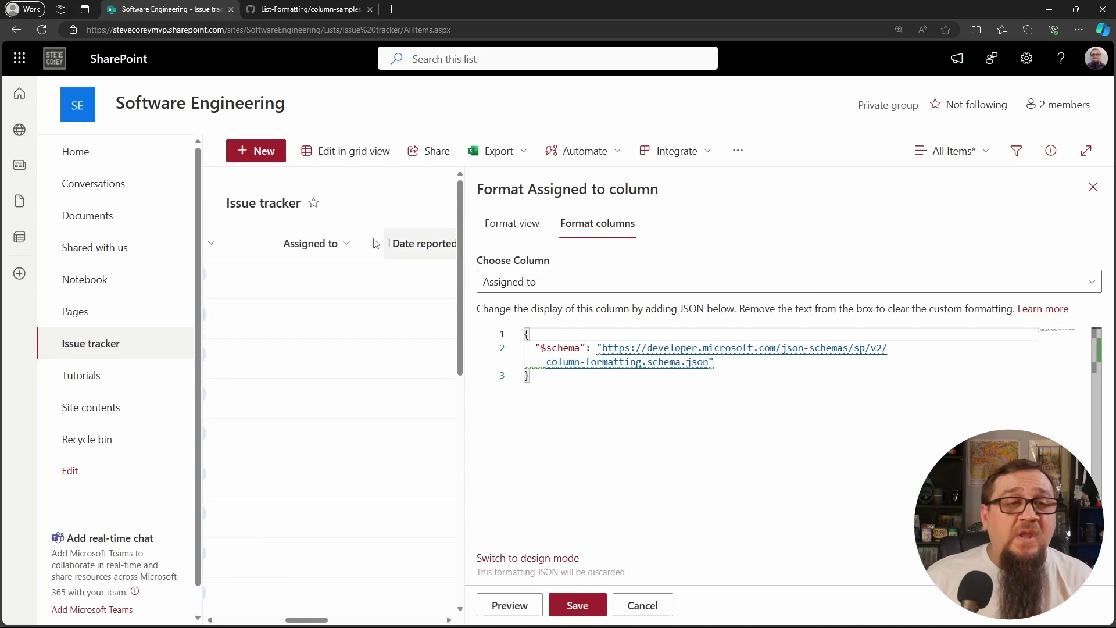
{"action": "left_click", "coordinate": [304, 10]}
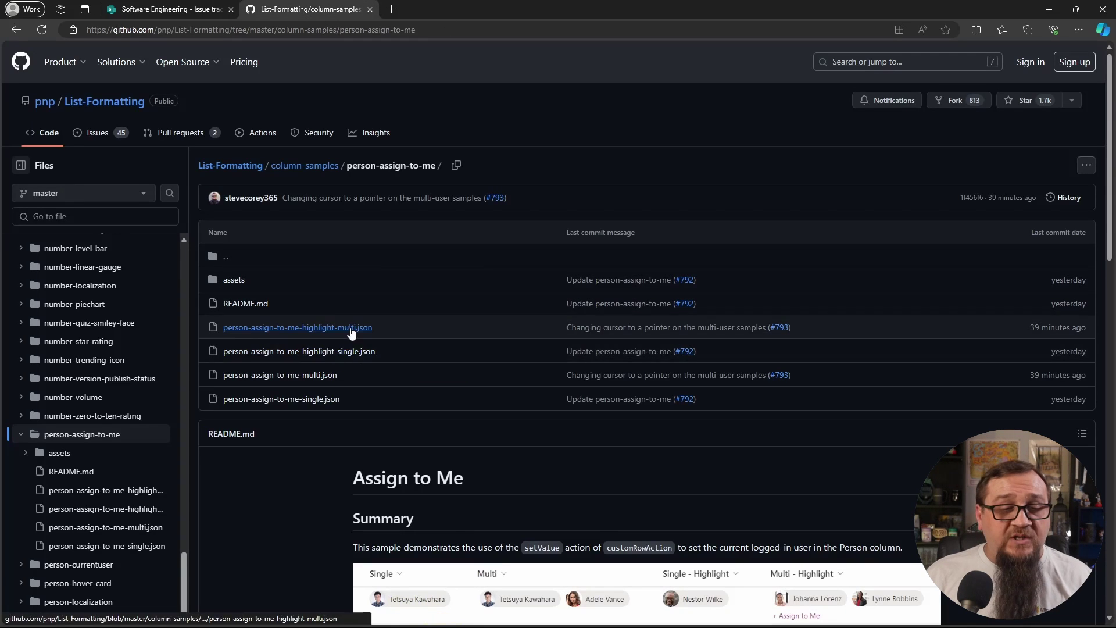
Open person-assign-to-me-single.json on GitHub and copy its raw JSON
{"action": "left_click", "coordinate": [324, 406]}
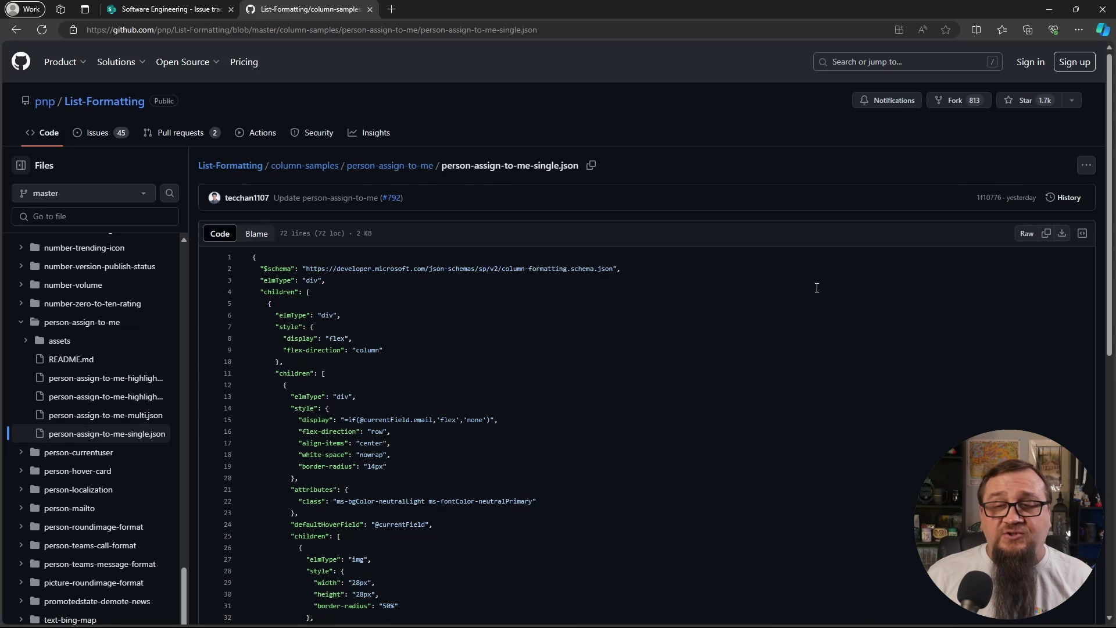
{"action": "left_click", "coordinate": [1046, 233]}
Paste the sample JSON into the Assigned to formatter, select InternalNameOfPersonColumn, then cancel without saving
{"action": "left_click", "coordinate": [203, 9]}
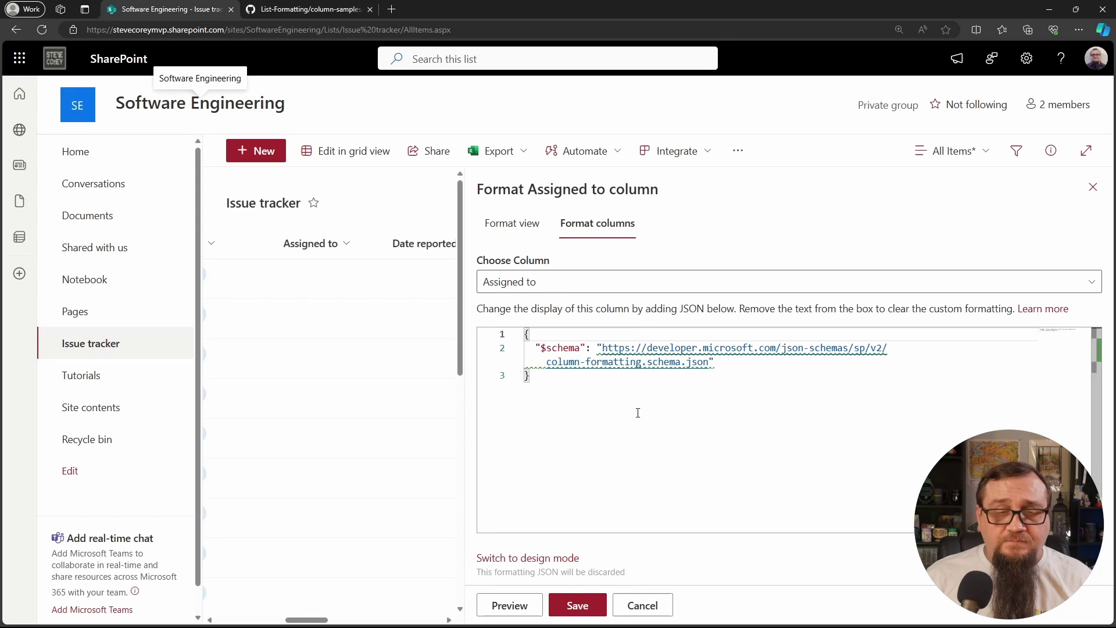
{"action": "left_click_drag", "start_coordinate": [622, 406], "coordinate": [527, 330]}
{"action": "key", "text": "ctrl+v"}
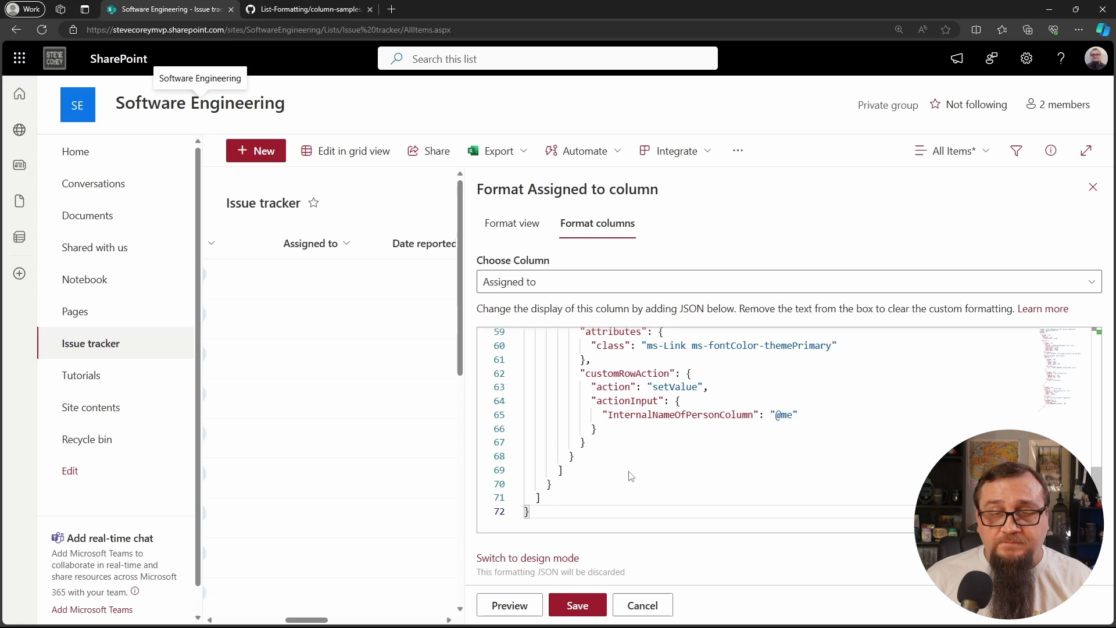
{"action": "double_click", "coordinate": [673, 415]}
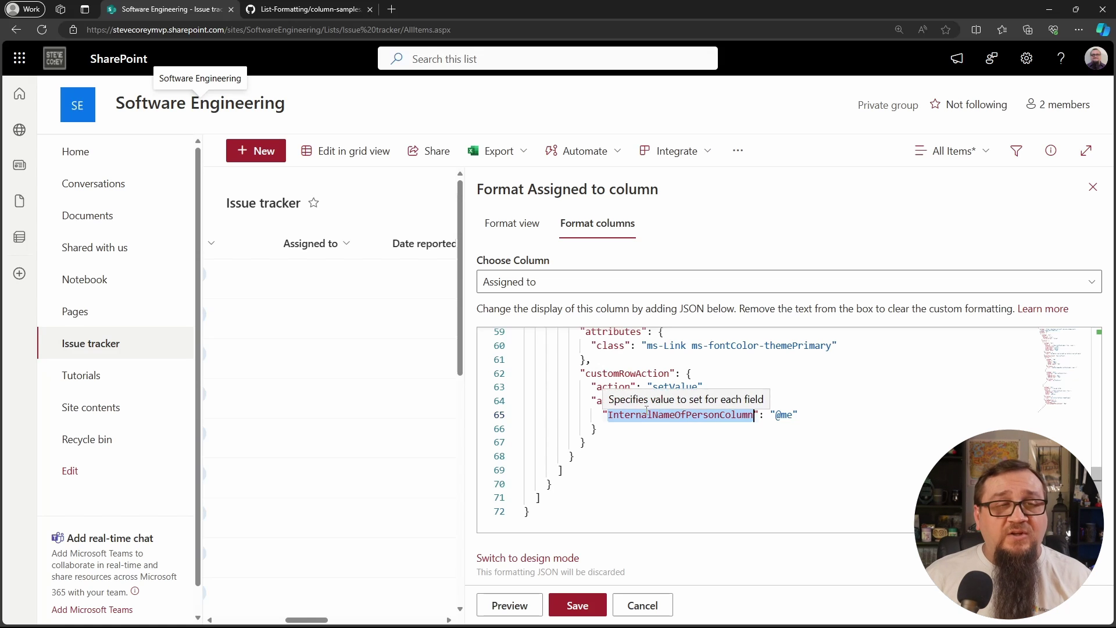
{"action": "left_click", "coordinate": [642, 605]}
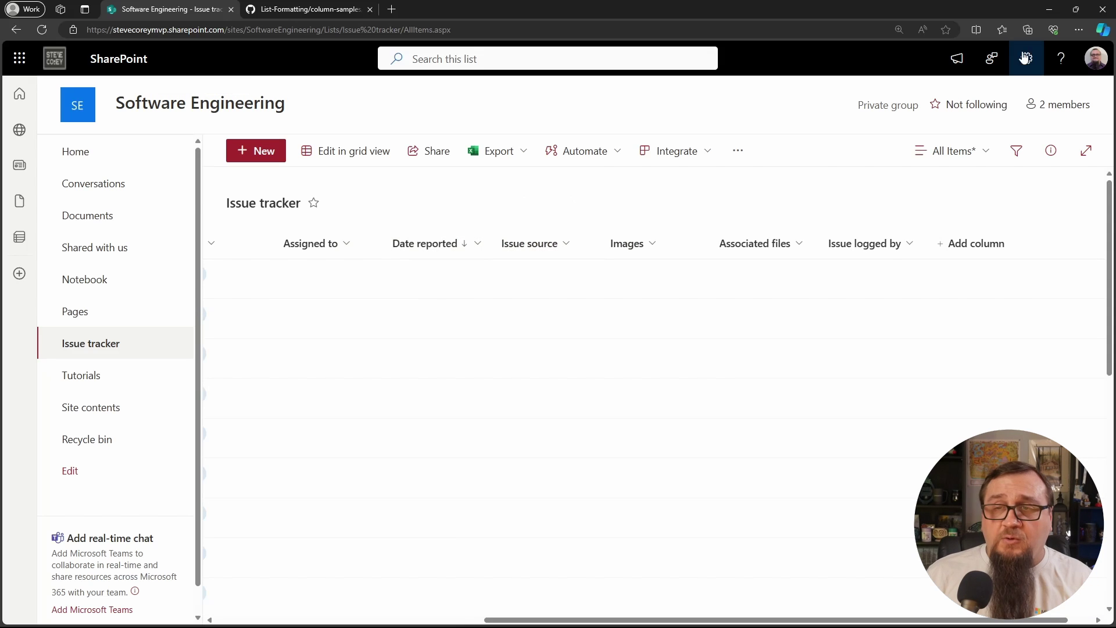
{"action": "left_click", "coordinate": [1026, 56]}
{"action": "left_click", "coordinate": [931, 195]}
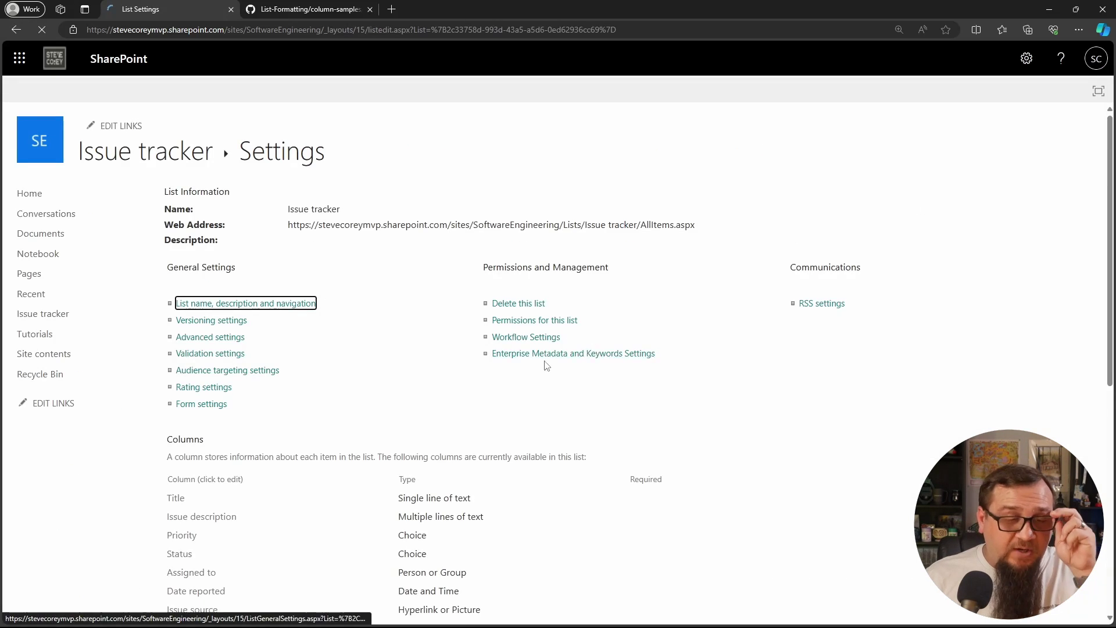
{"action": "scroll", "coordinate": [320, 424], "scroll_direction": "down", "scroll_amount": 3}
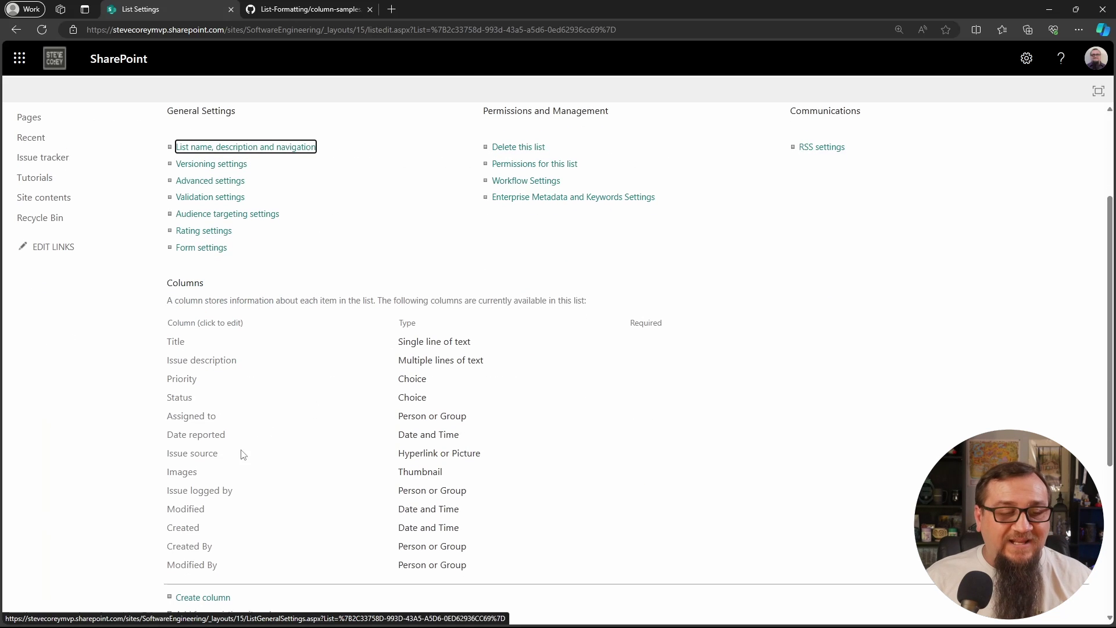
{"action": "left_click", "coordinate": [198, 419]}
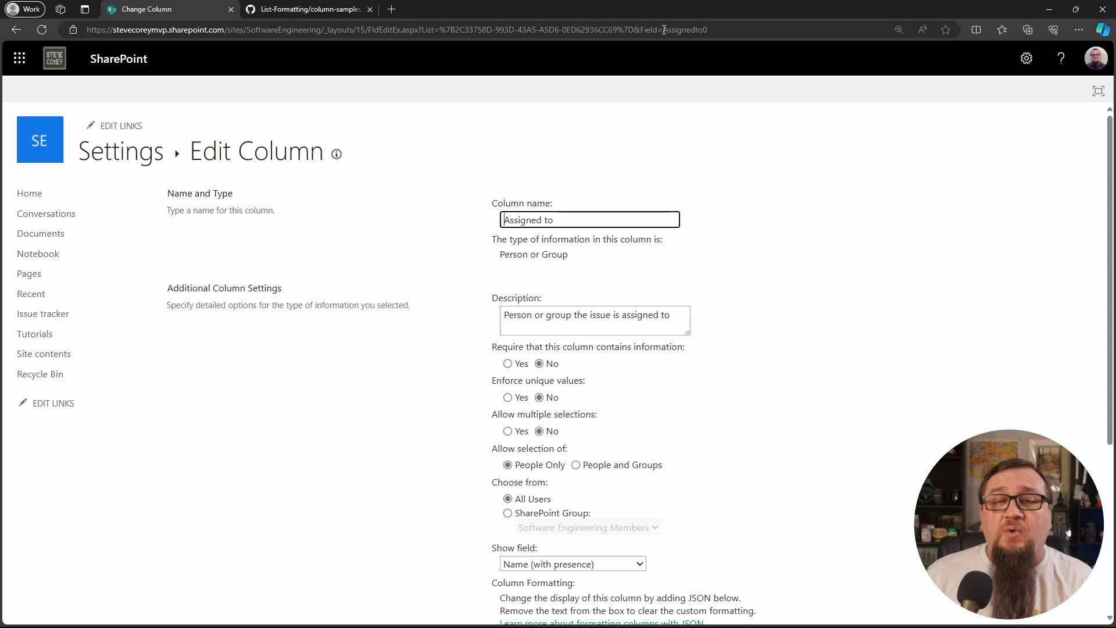
{"action": "left_click", "coordinate": [664, 29]}
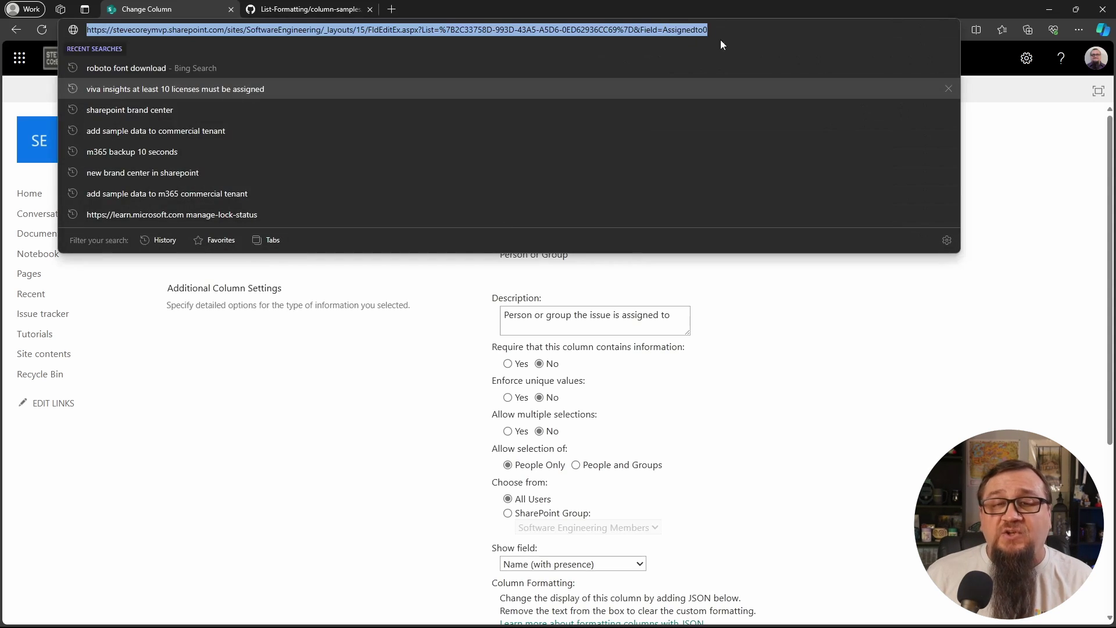
{"action": "left_click", "coordinate": [824, 272]}
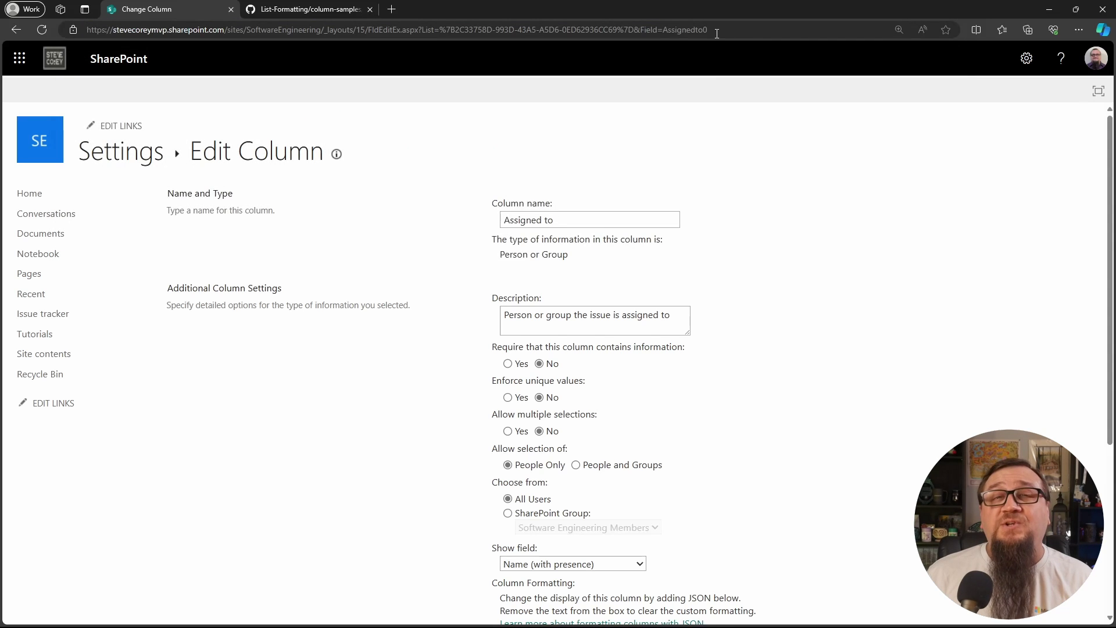
{"action": "key", "text": "alt+Left"}
{"action": "key", "text": "alt+Left"}
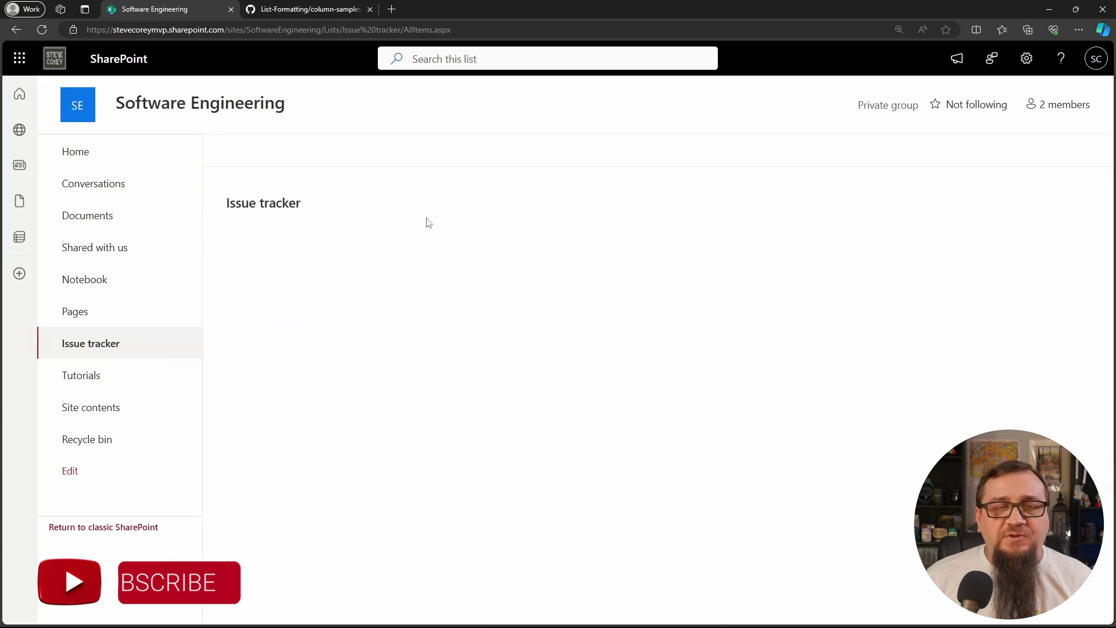
Replace the Assigned to column's advanced-mode formatting JSON with the pasted person-assign-to-me sample
{"action": "left_click", "coordinate": [727, 243]}
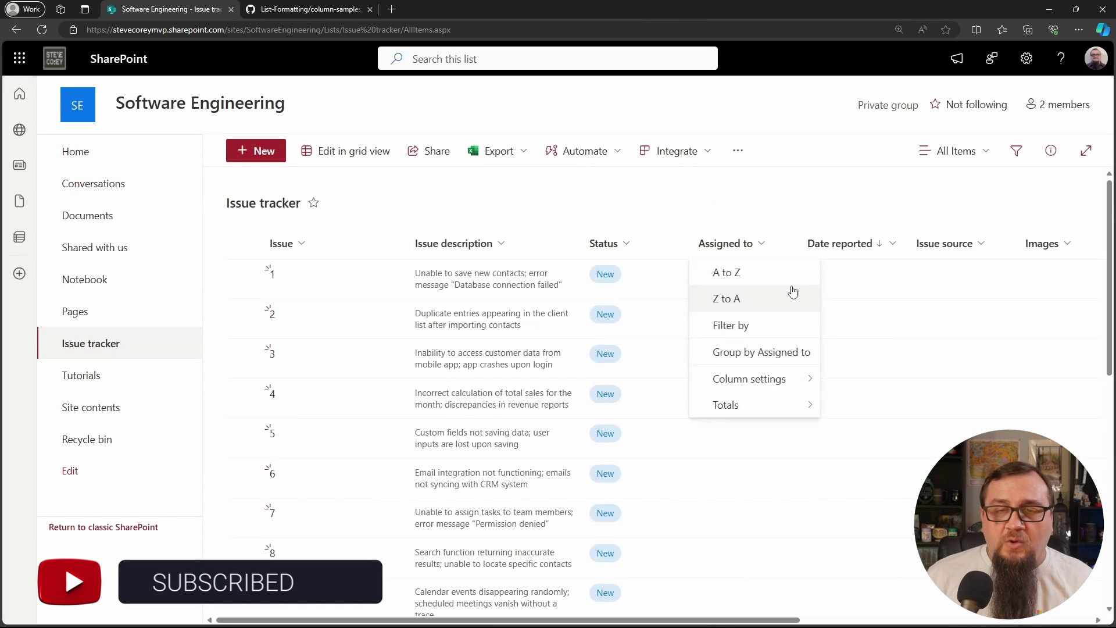
{"action": "mouse_move", "coordinate": [766, 388]}
{"action": "left_click", "coordinate": [881, 394]}
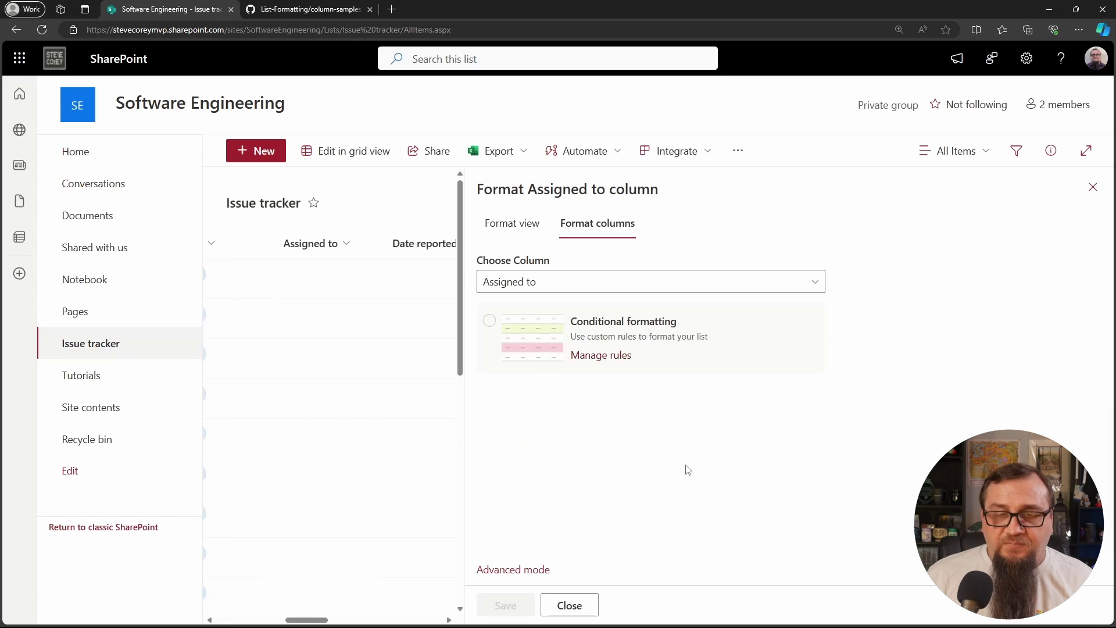
{"action": "left_click", "coordinate": [509, 573]}
{"action": "left_click", "coordinate": [675, 468]}
{"action": "key", "text": "ctrl+a"}
{"action": "key", "text": "ctrl+v"}
Change the InternalNameOfPersonColumn placeholder to the Assignedto0 column key
{"action": "double_click", "coordinate": [752, 421]}
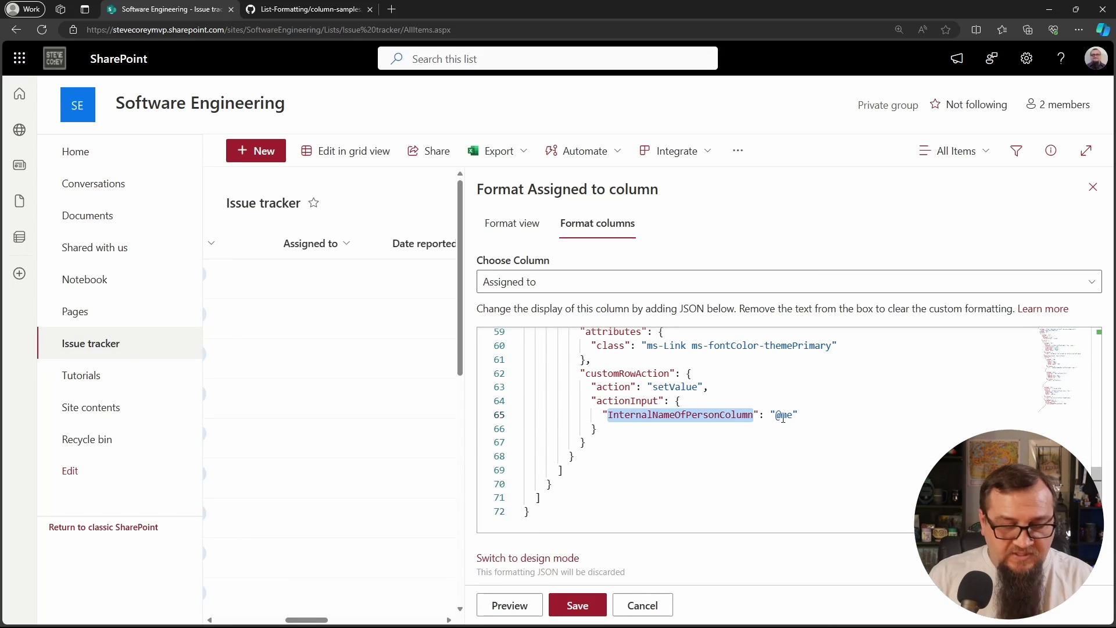
{"action": "type", "text": "Assign"}
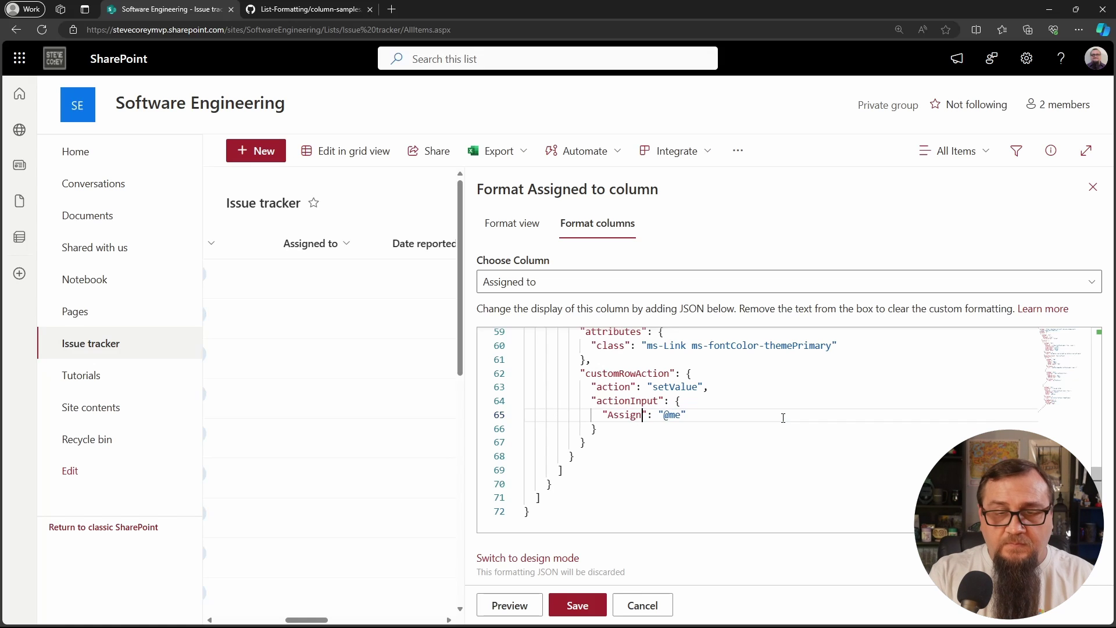
{"action": "type", "text": "edto0"}
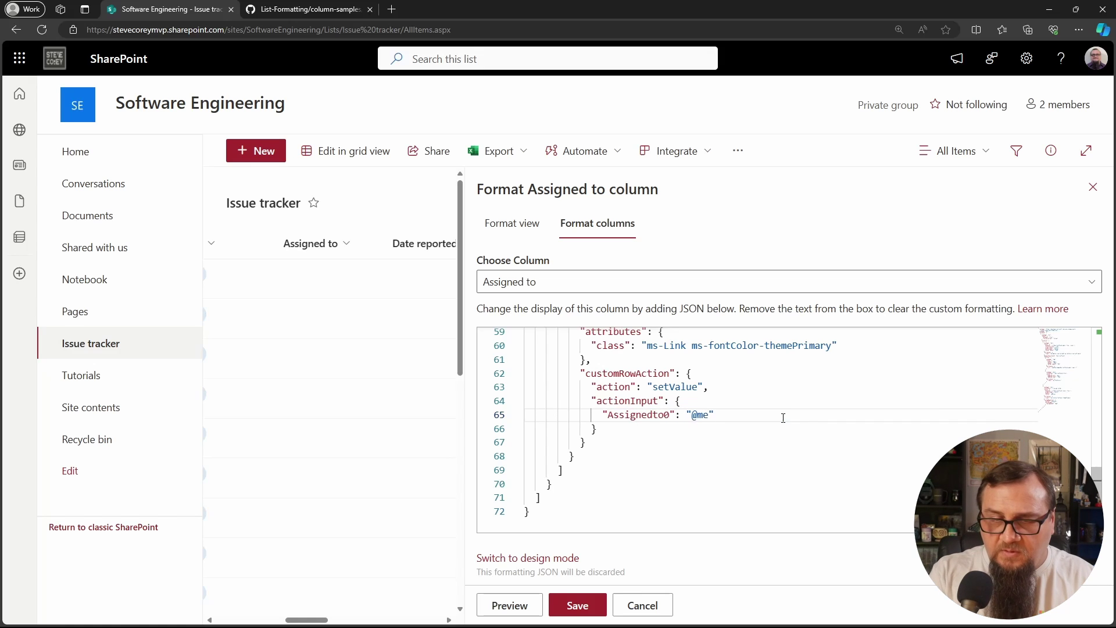
{"action": "key", "text": "ctrl+shift+Left"}
{"action": "type", "text": "Assignedt"}
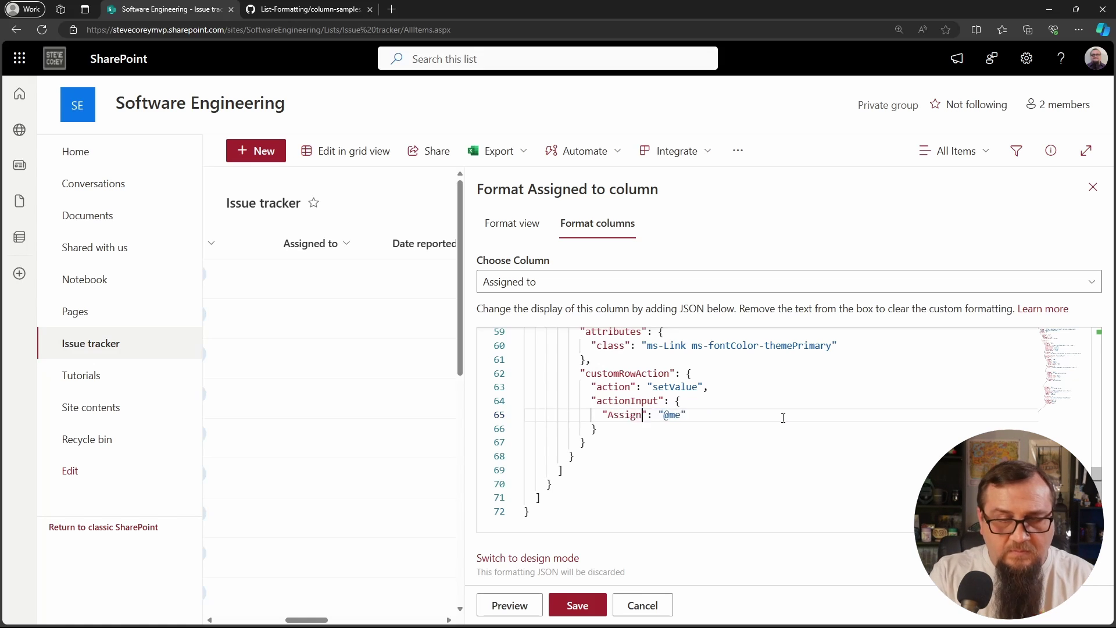
{"action": "type", "text": "o0"}
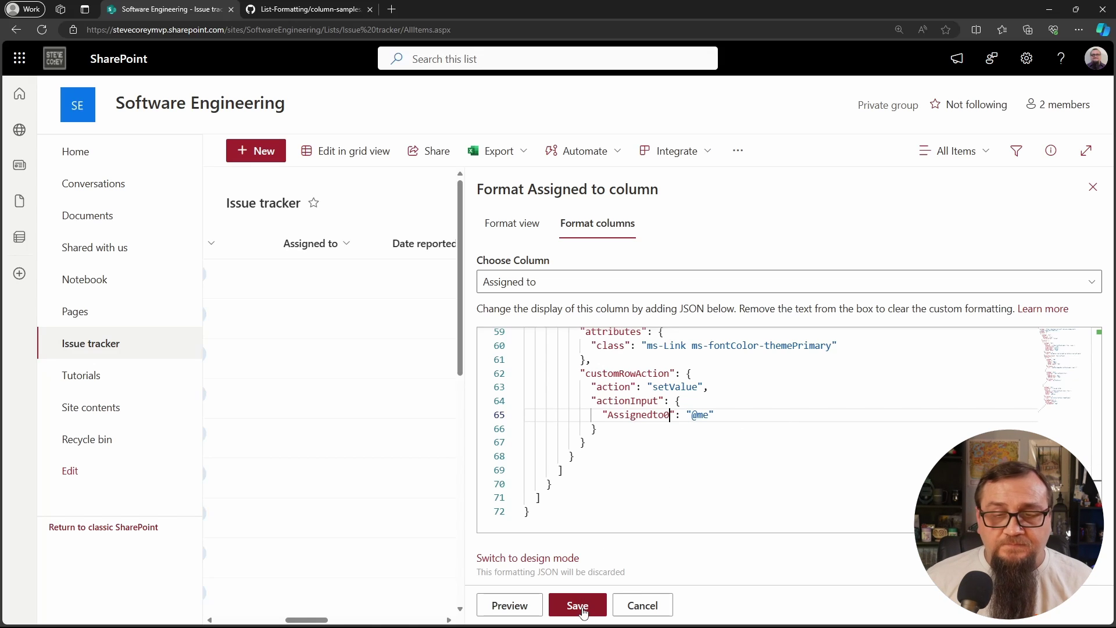
{"action": "scroll", "coordinate": [723, 461], "scroll_direction": "up", "scroll_amount": 3}
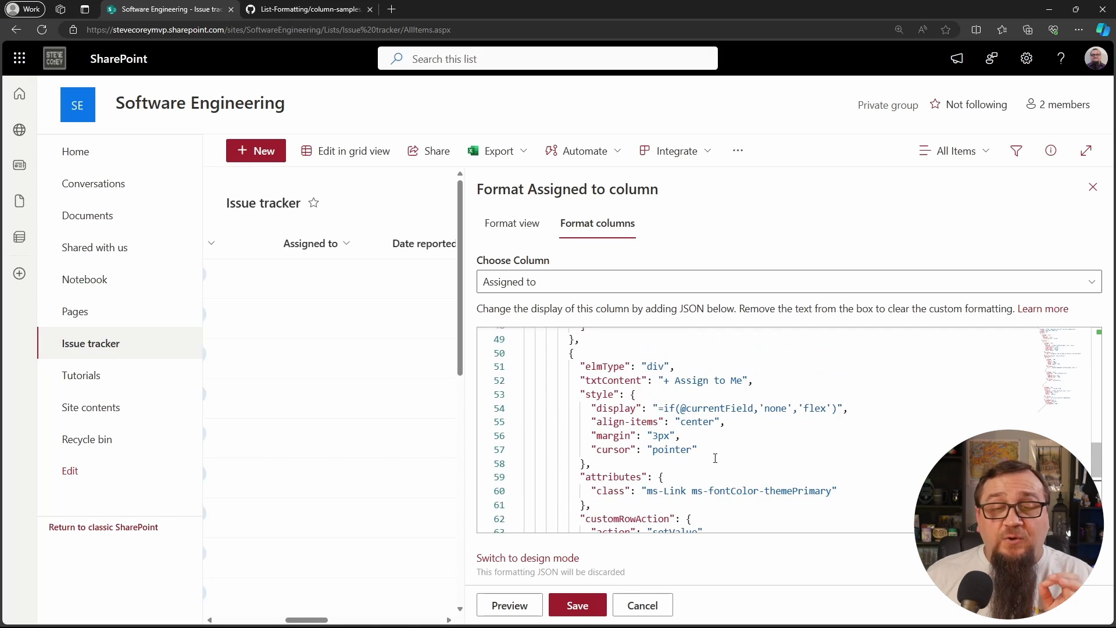
{"action": "scroll", "coordinate": [714, 457], "scroll_direction": "up", "scroll_amount": 10}
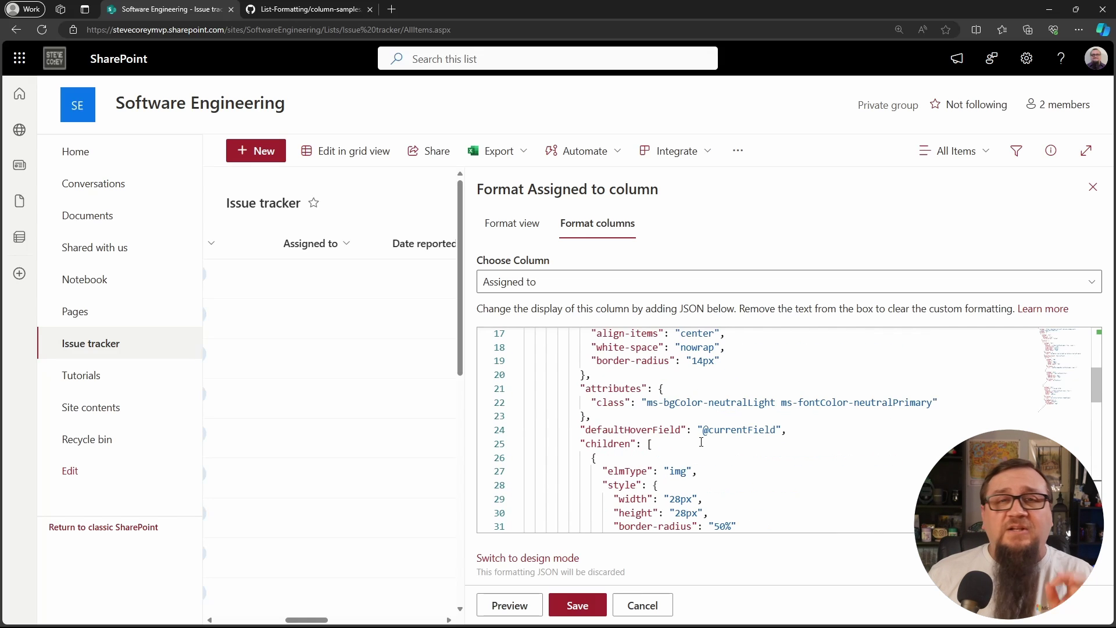
{"action": "scroll", "coordinate": [698, 437], "scroll_direction": "up", "scroll_amount": 4}
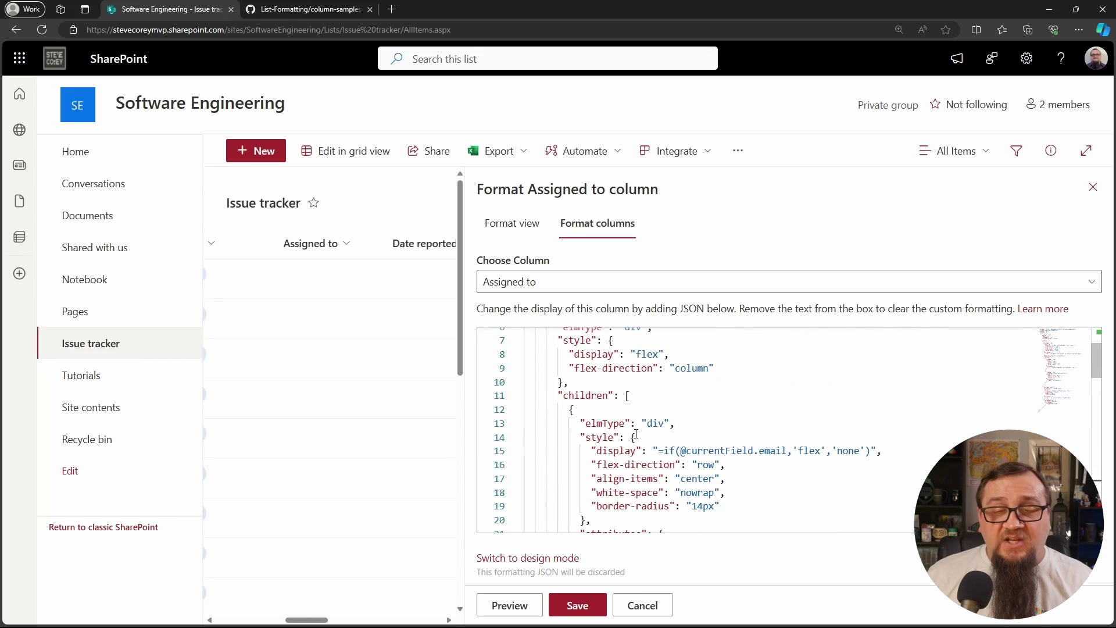
{"action": "scroll", "coordinate": [589, 393], "scroll_direction": "up", "scroll_amount": 2}
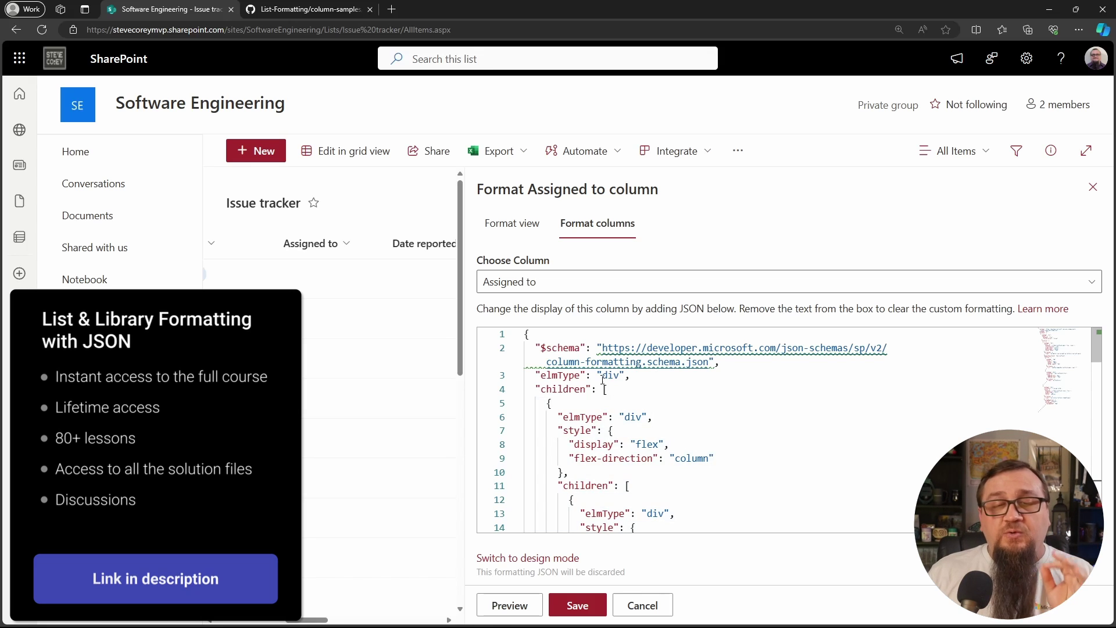
{"action": "left_click", "coordinate": [577, 417]}
{"action": "left_click", "coordinate": [576, 442]}
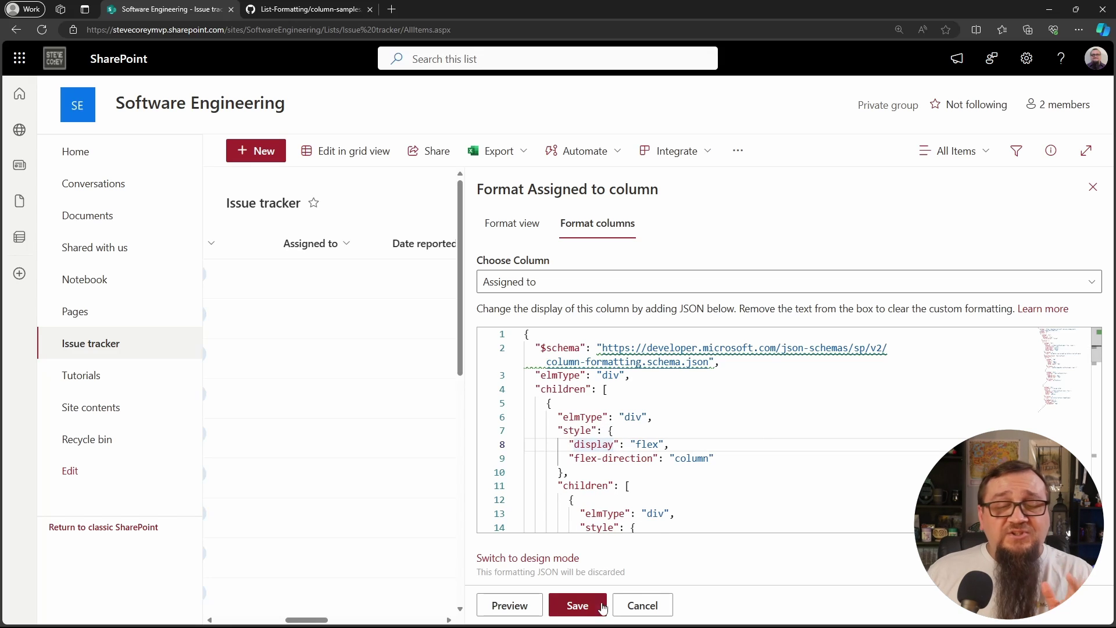
Save the Assign to Me formatting and assign the first issues to yourself with + Assign to Me
{"action": "left_click", "coordinate": [581, 606]}
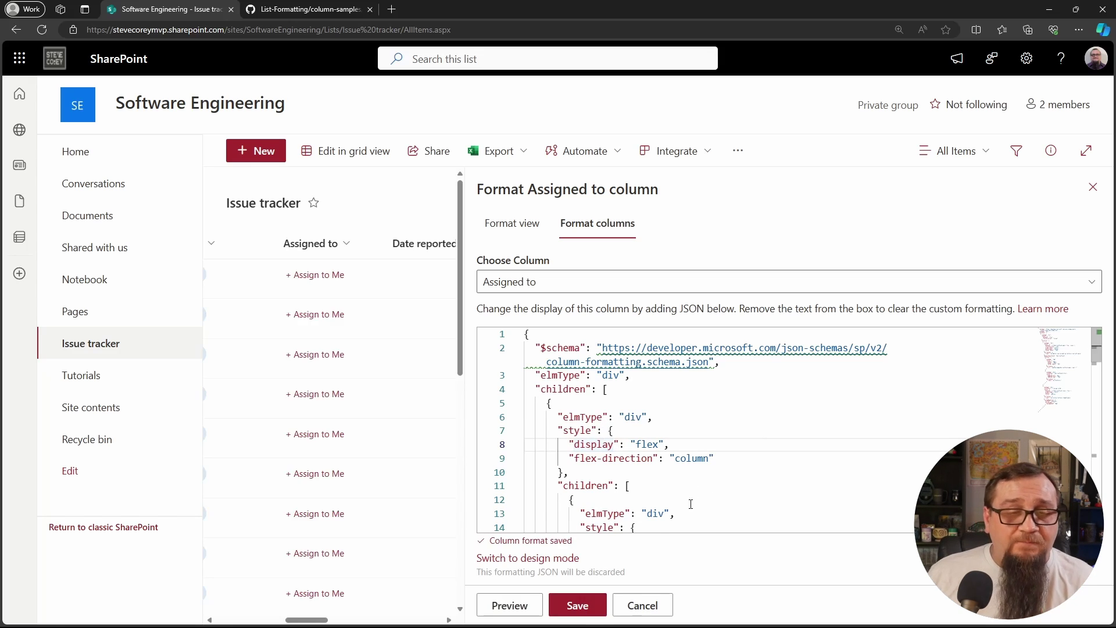
{"action": "left_click", "coordinate": [1093, 187]}
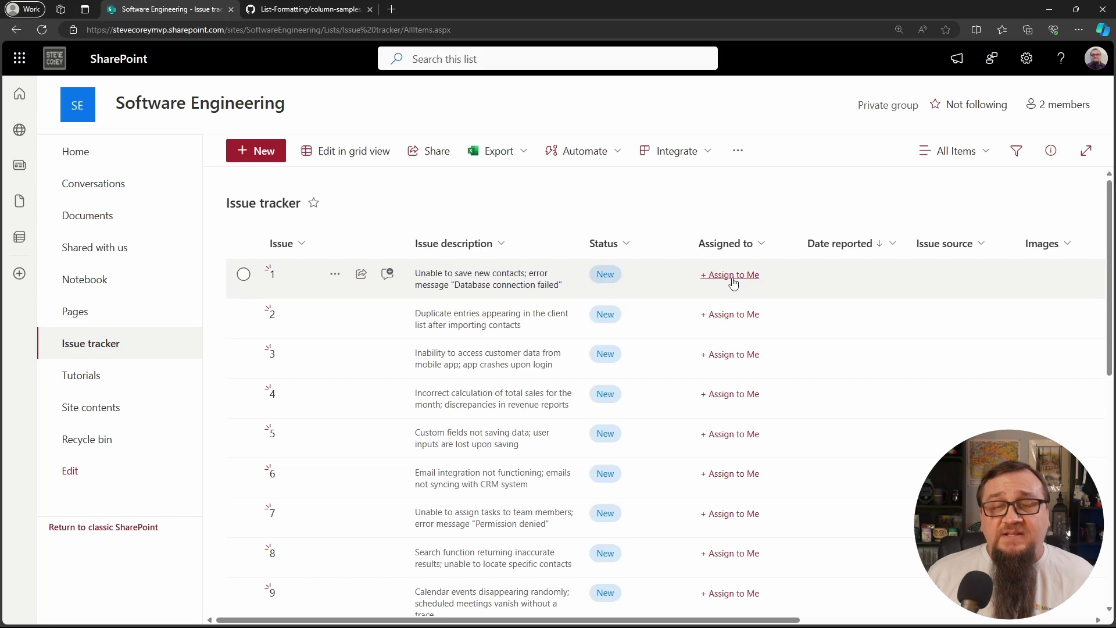
{"action": "left_click", "coordinate": [732, 276]}
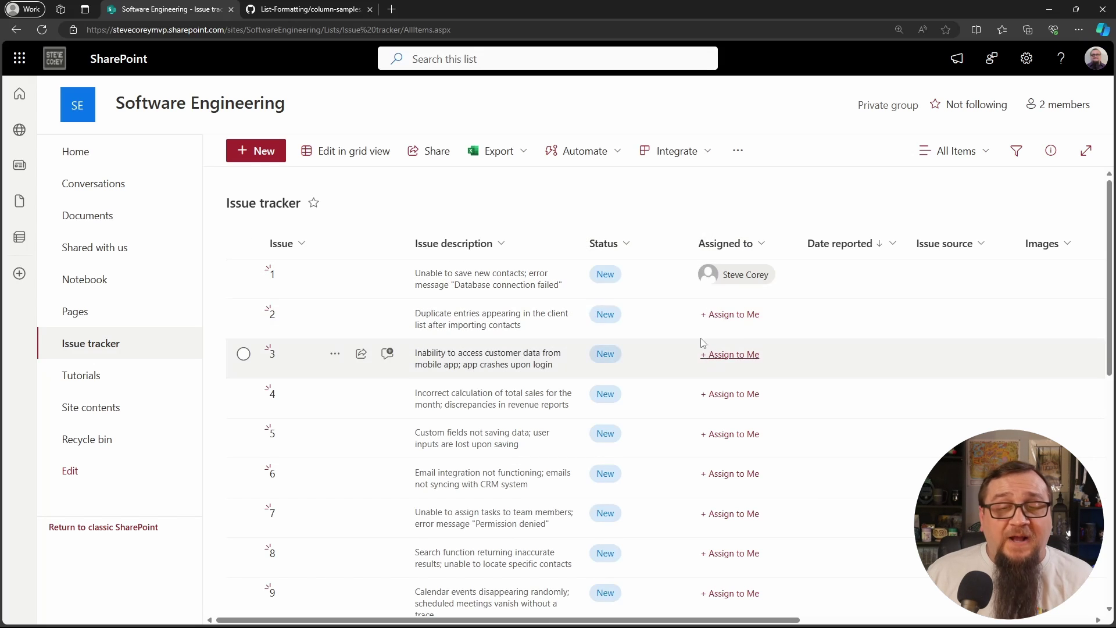
{"action": "left_click", "coordinate": [731, 316]}
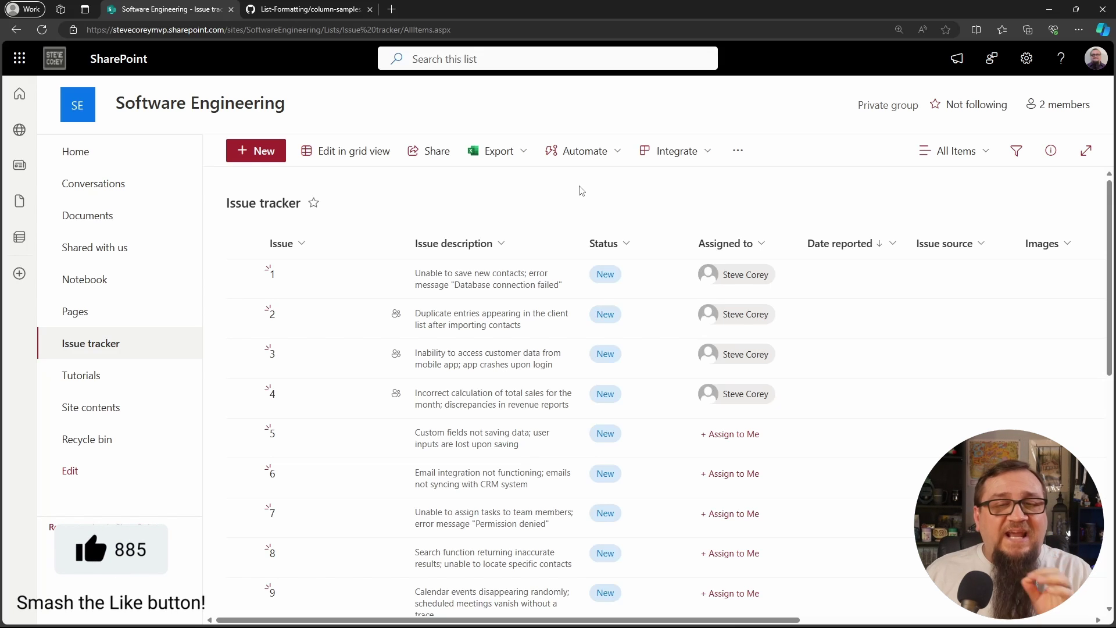
Copy the raw person-assign-to-me-highlight-single.json sample from GitHub
{"action": "left_click", "coordinate": [308, 10]}
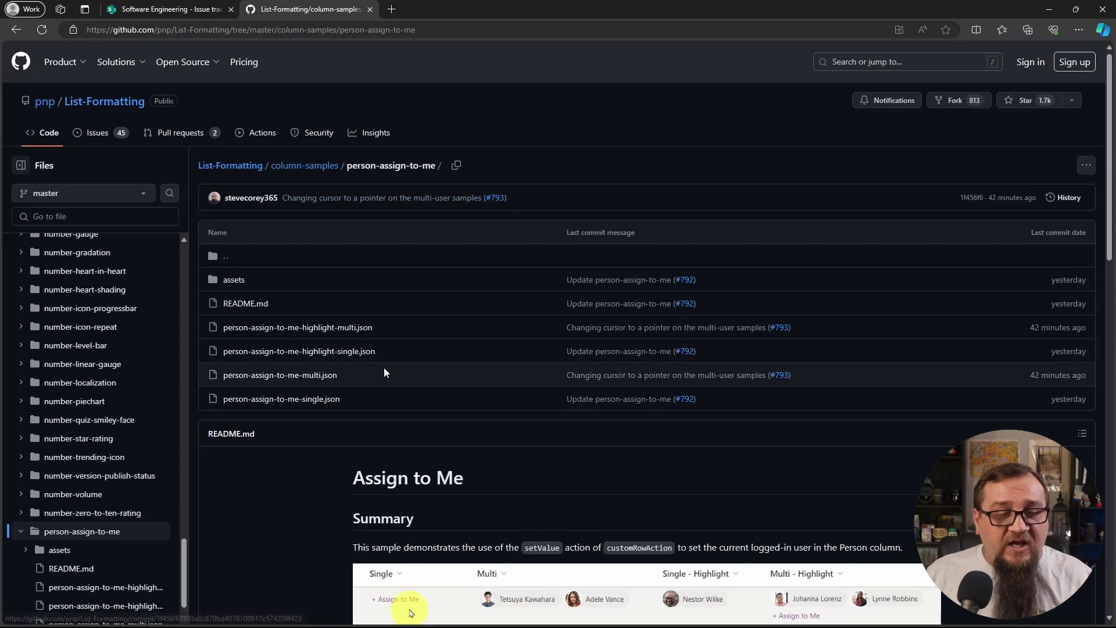
{"action": "left_click", "coordinate": [332, 352]}
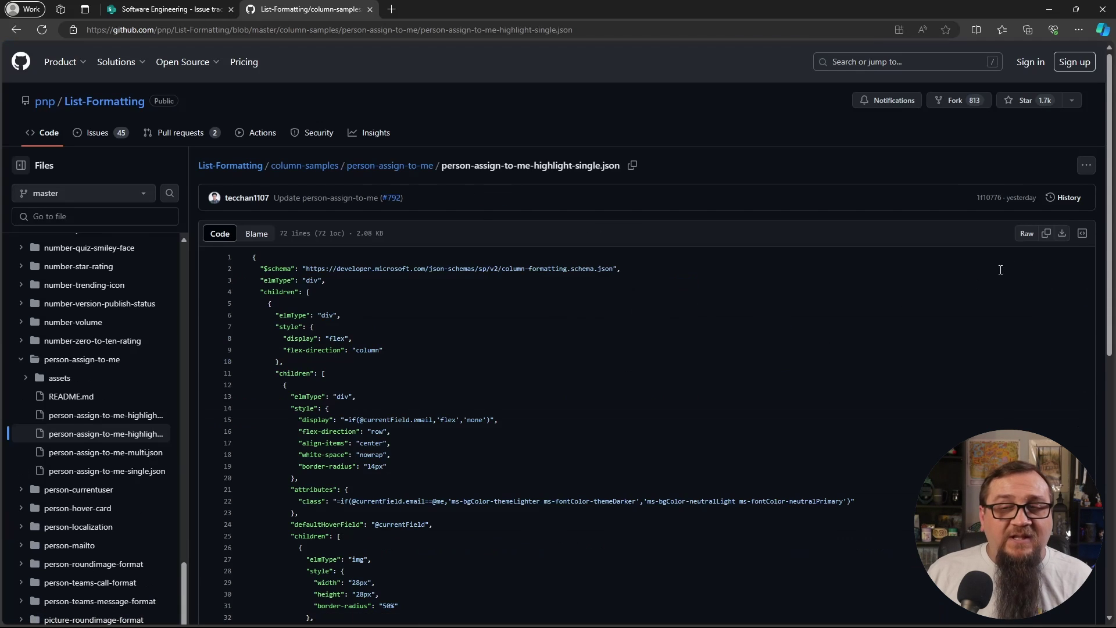
{"action": "left_click", "coordinate": [1046, 233]}
Replace the Assigned to column's formatting JSON with the copied highlight-single sample
{"action": "left_click", "coordinate": [153, 10]}
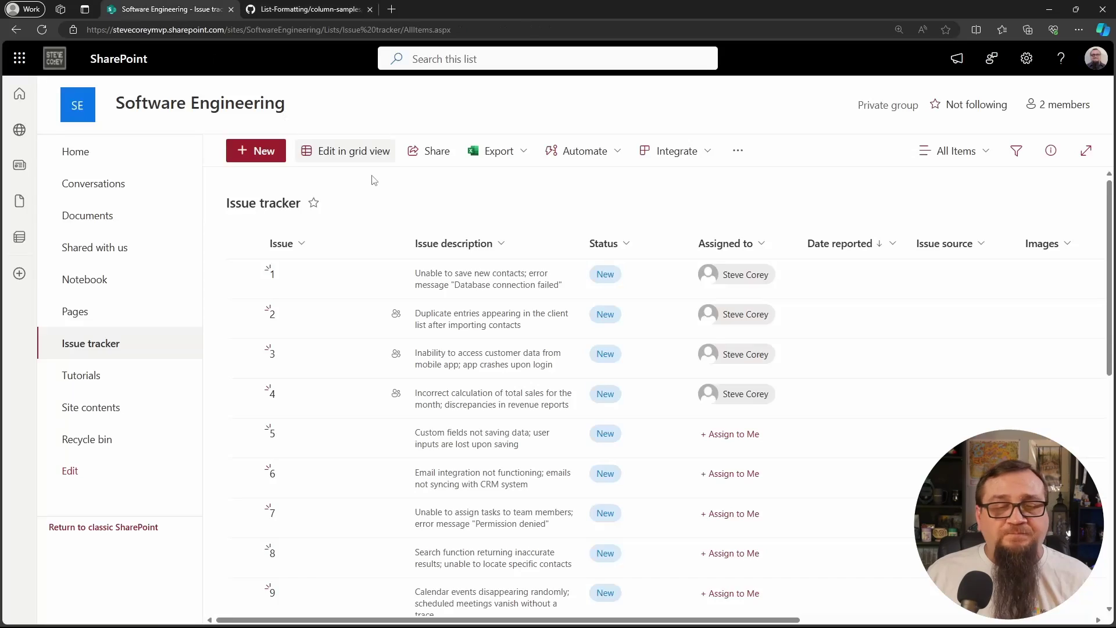
{"action": "left_click", "coordinate": [761, 246]}
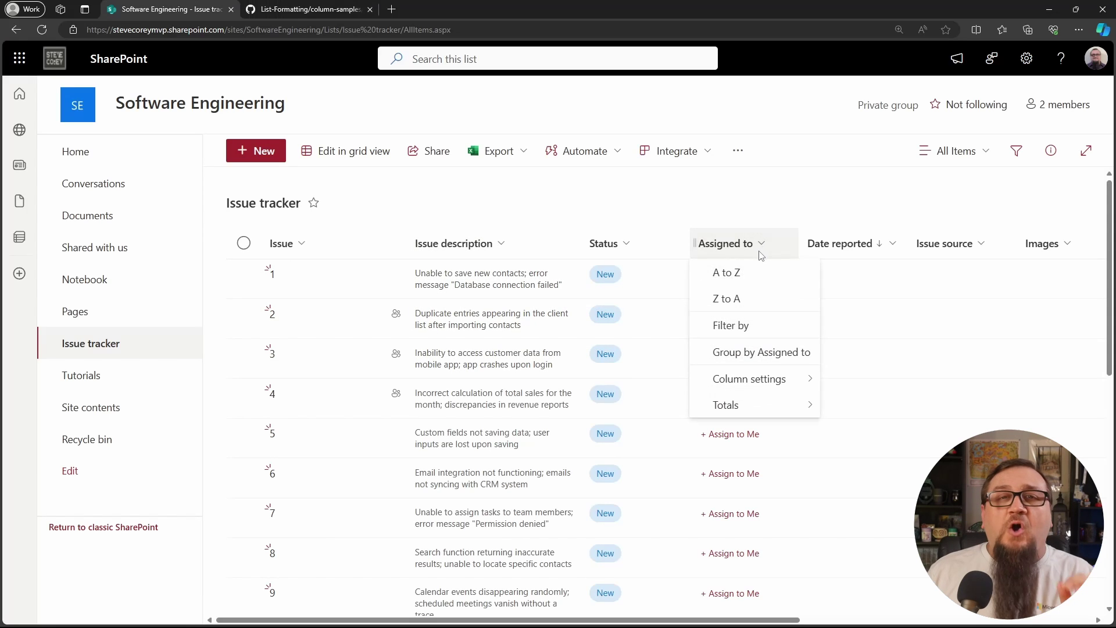
{"action": "mouse_move", "coordinate": [757, 376]}
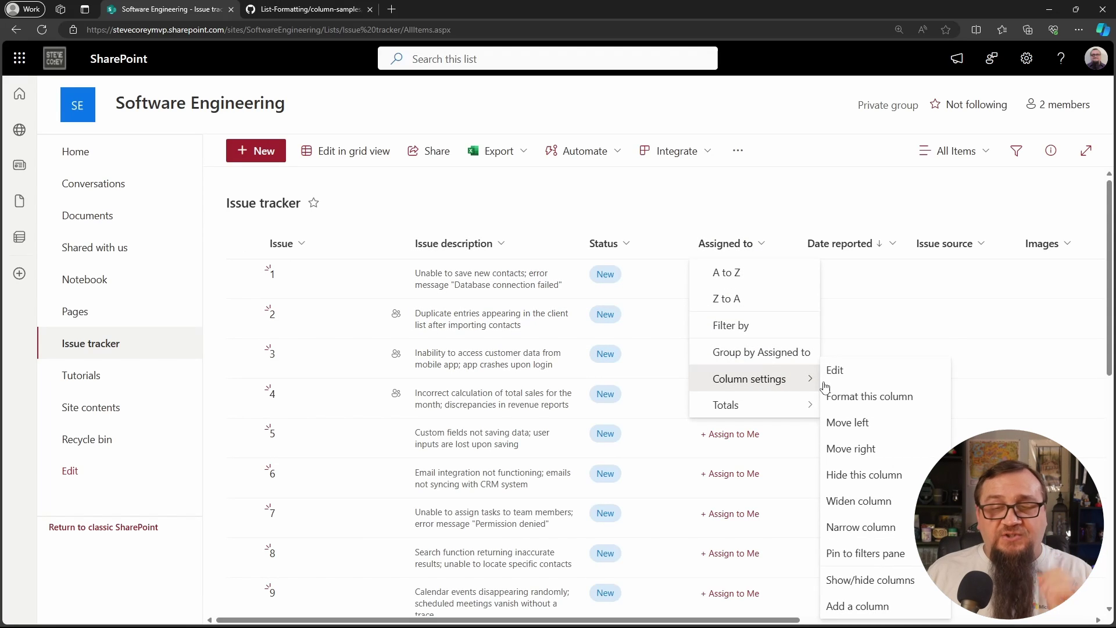
{"action": "left_click", "coordinate": [855, 397]}
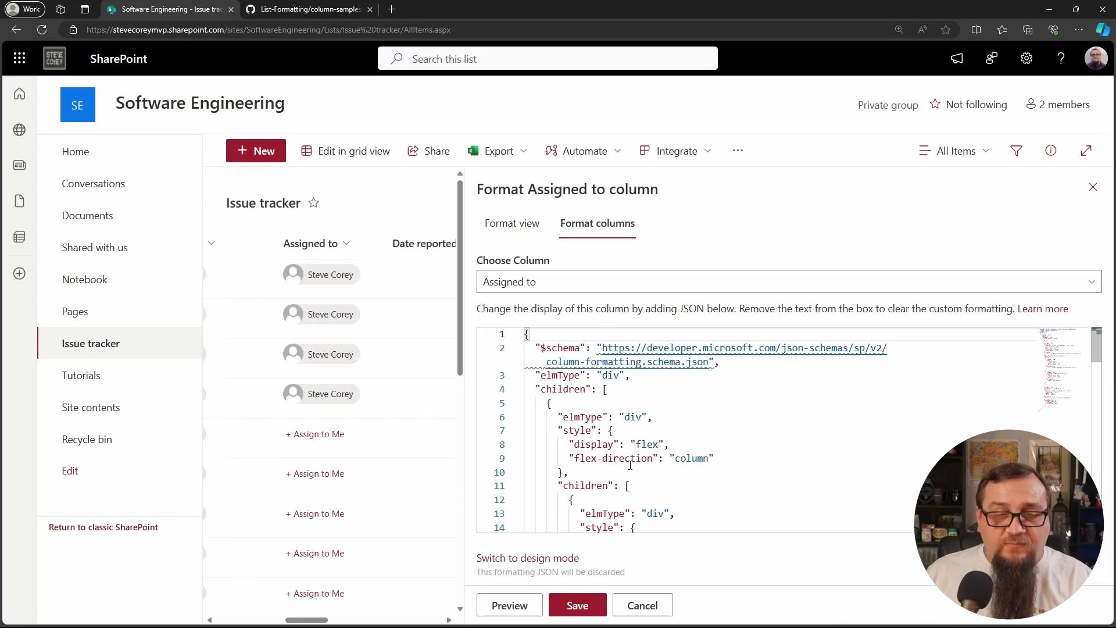
{"action": "left_click", "coordinate": [668, 460]}
{"action": "key", "text": "ctrl+a"}
{"action": "key", "text": "ctrl+v"}
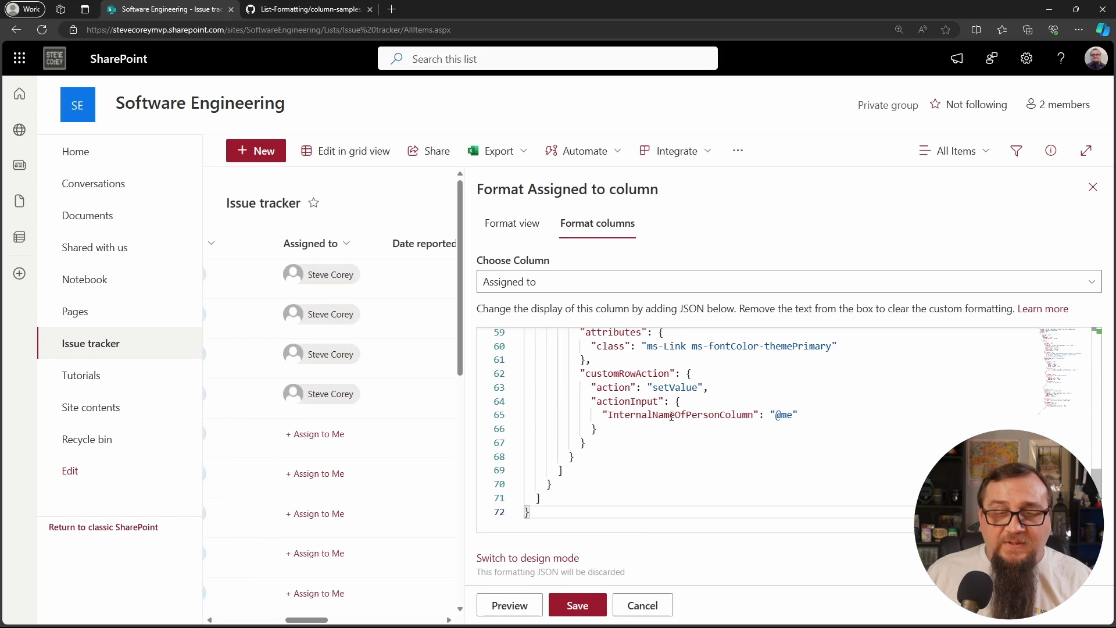
Set the placeholder column name to Assignedto0, save the formatting, and close the pane
{"action": "double_click", "coordinate": [671, 416]}
{"action": "type", "text": "Assignedto"}
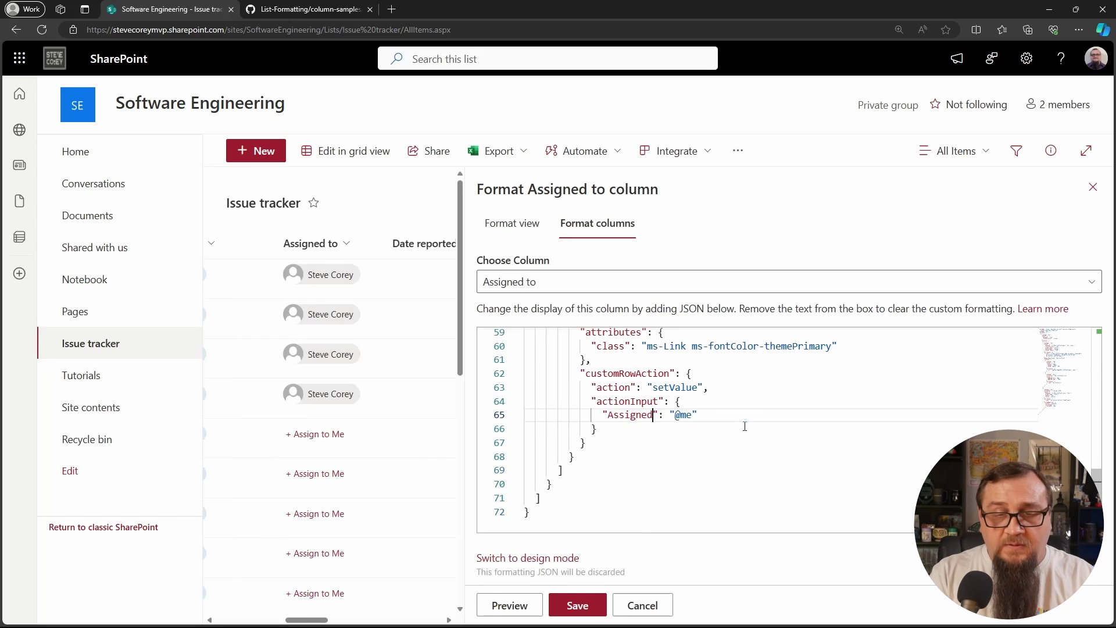
{"action": "type", "text": "0"}
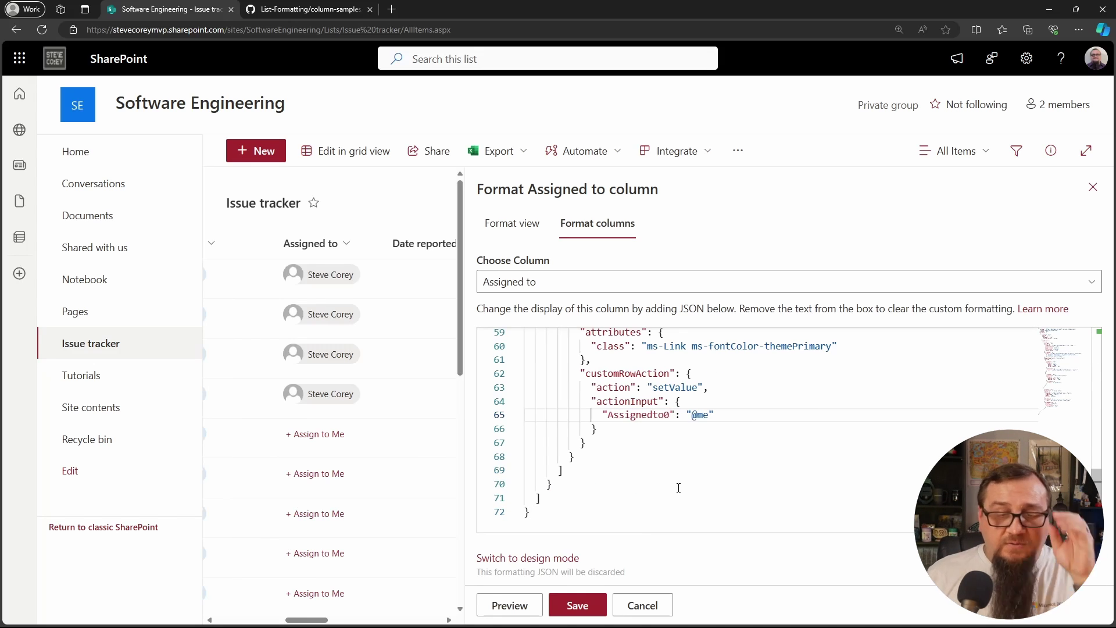
{"action": "left_click", "coordinate": [576, 605]}
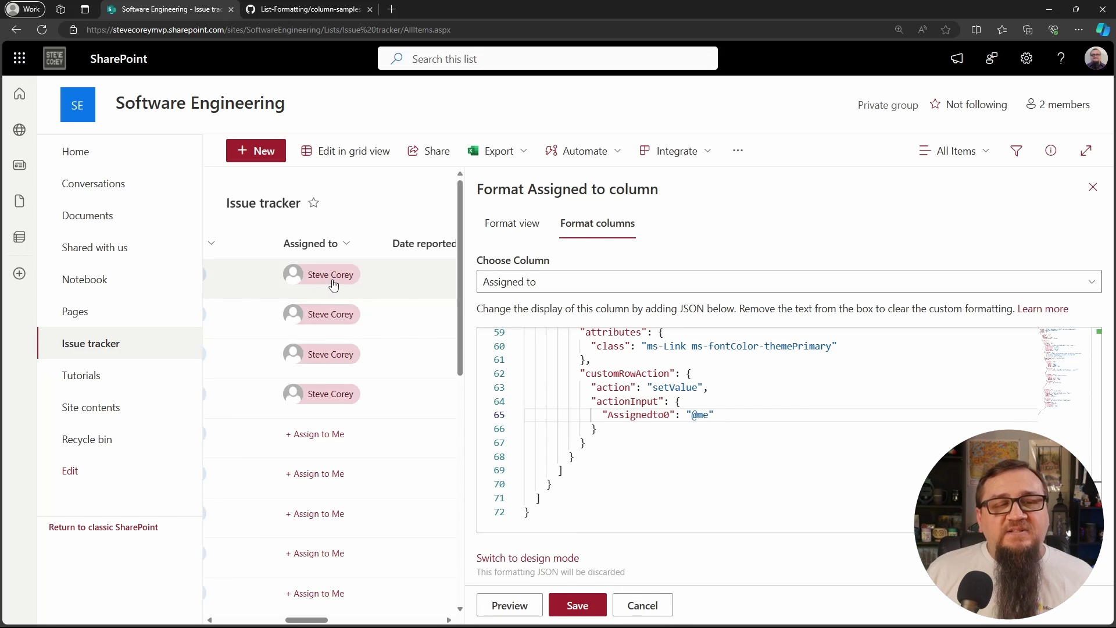
{"action": "mouse_move", "coordinate": [333, 285]}
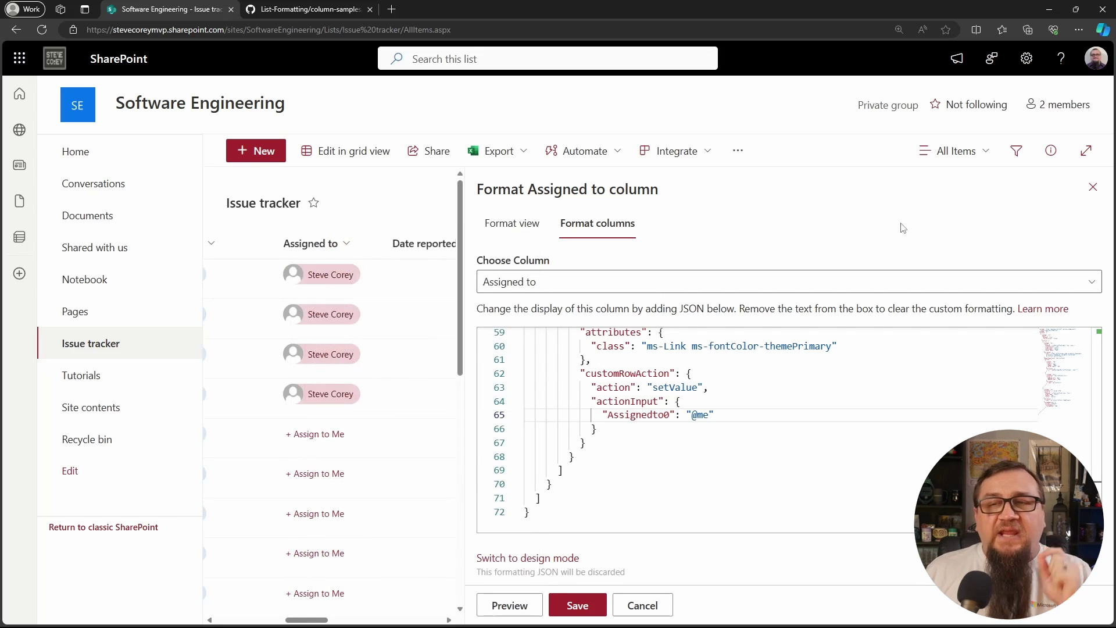
{"action": "left_click", "coordinate": [1093, 187]}
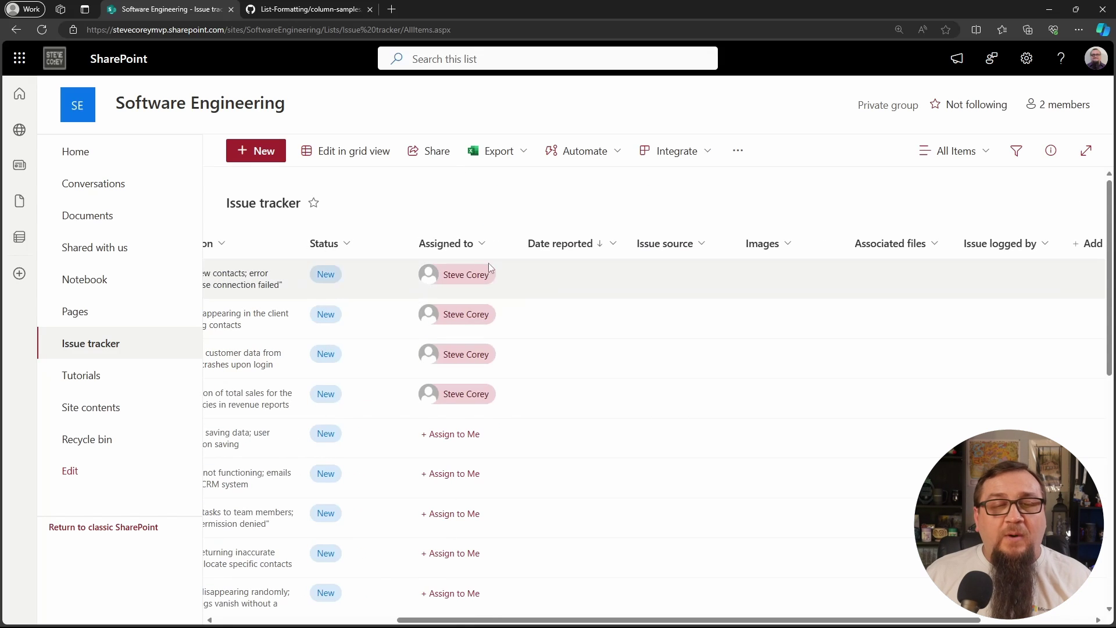
Set Allow multiple selections to Yes in the Assigned to column settings and save
{"action": "left_click", "coordinate": [481, 243]}
{"action": "mouse_move", "coordinate": [506, 379]}
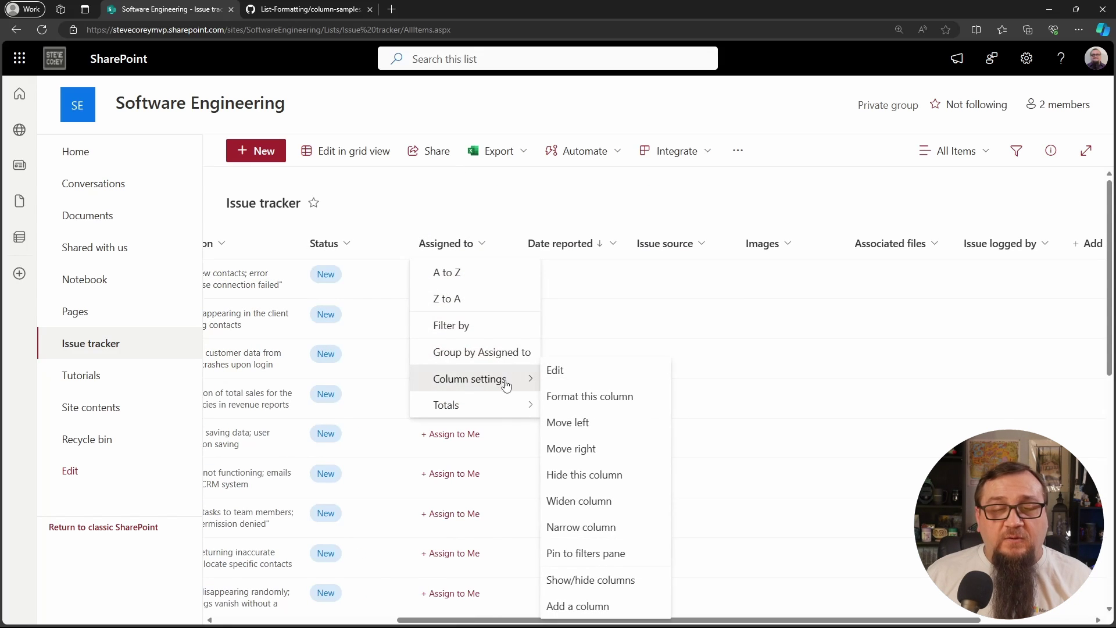
{"action": "left_click", "coordinate": [545, 375]}
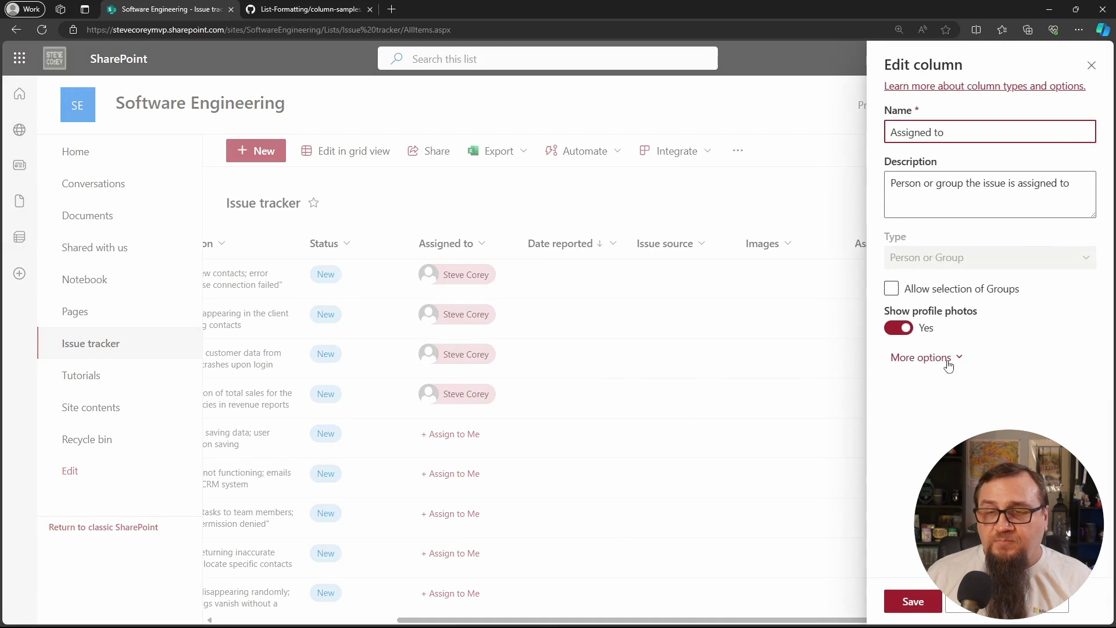
{"action": "left_click", "coordinate": [947, 360]}
{"action": "left_click", "coordinate": [909, 408]}
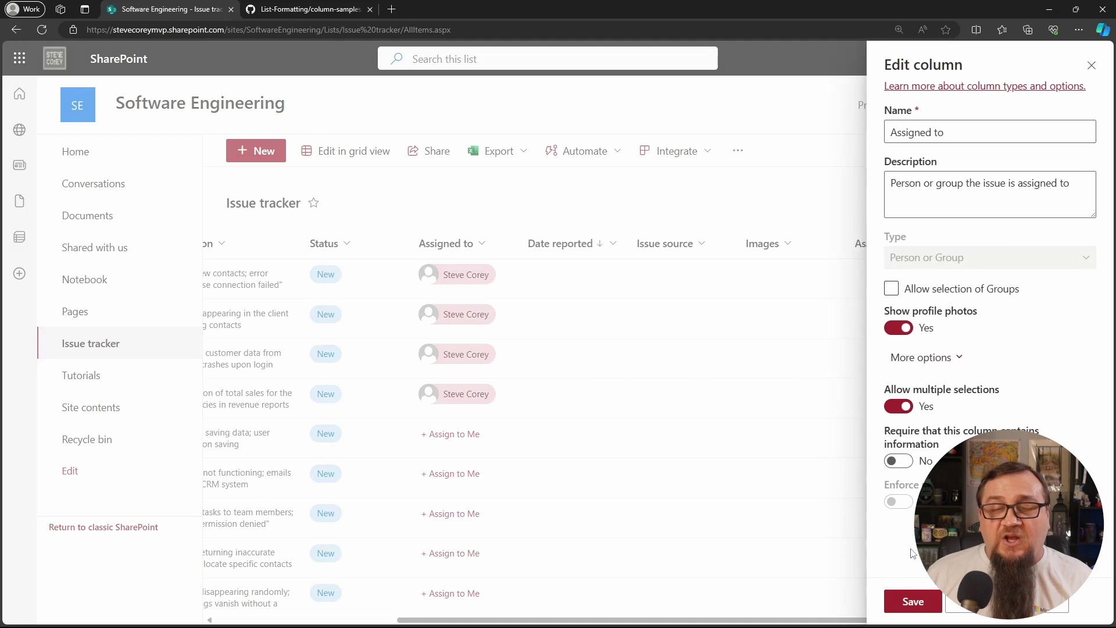
{"action": "left_click", "coordinate": [912, 601]}
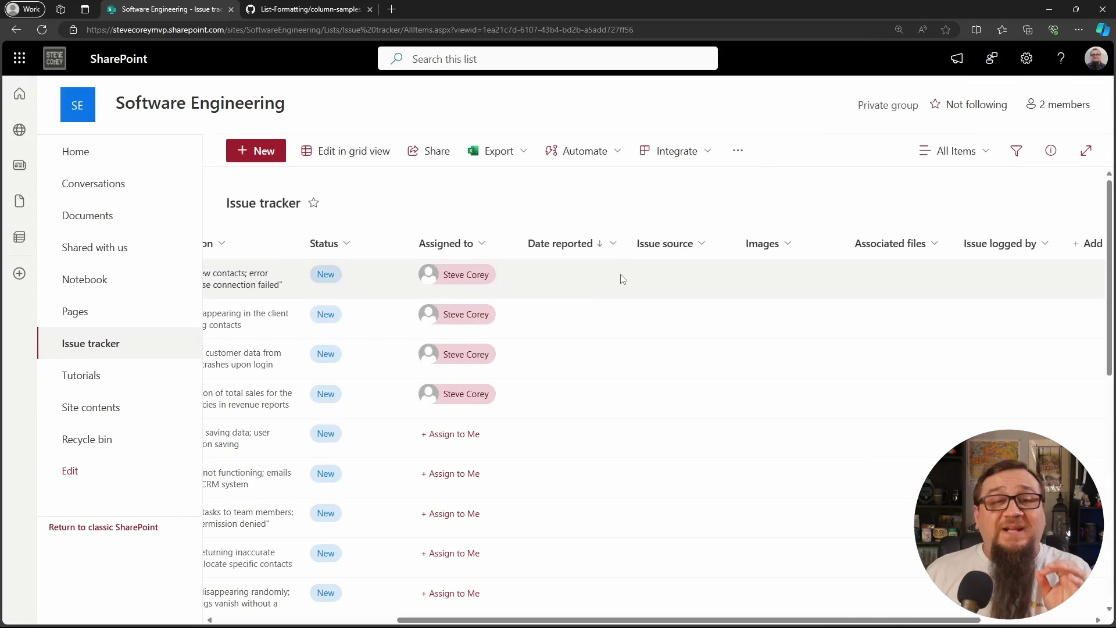
{"action": "left_click", "coordinate": [529, 289]}
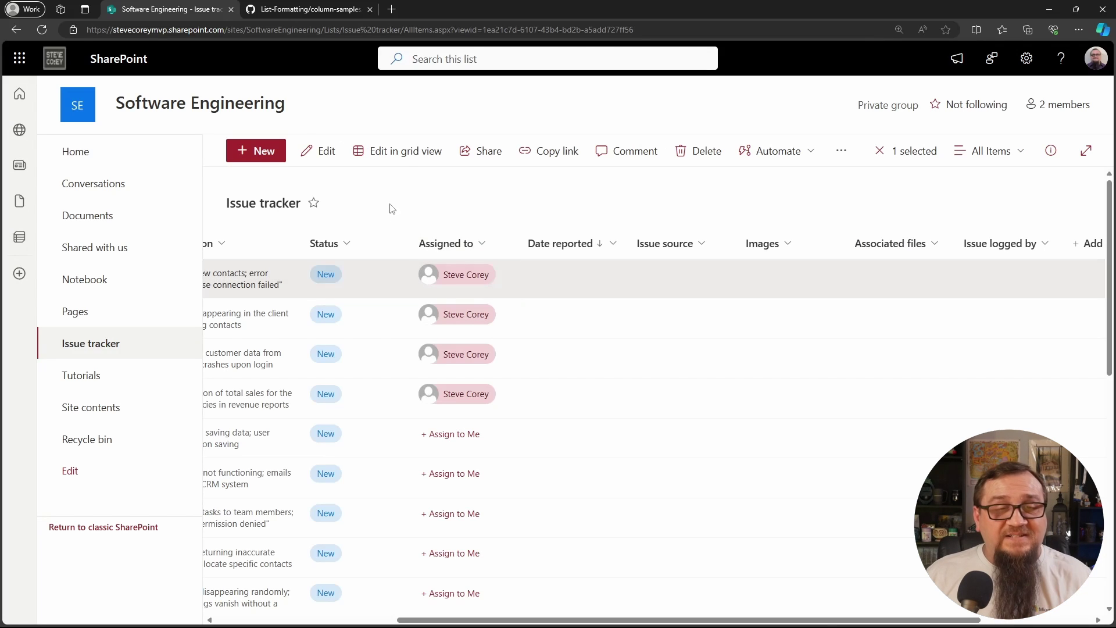
In grid view, add the two test users to issue 1's Assigned to, then exit grid view
{"action": "left_click", "coordinate": [362, 158]}
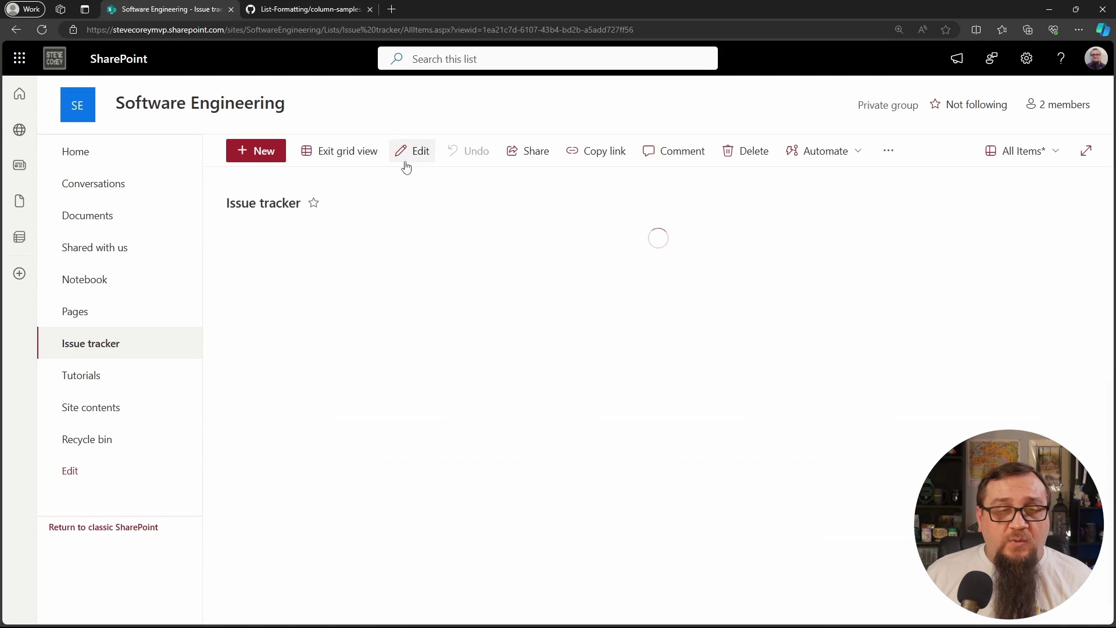
{"action": "left_click", "coordinate": [775, 279]}
{"action": "left_click", "coordinate": [775, 281]}
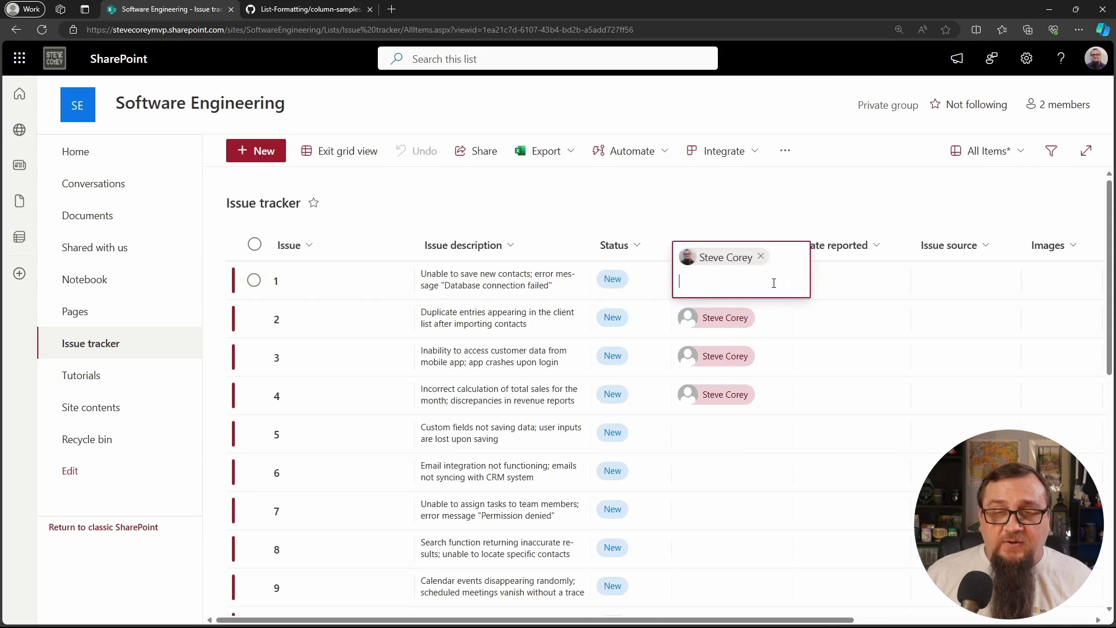
{"action": "type", "text": "user"}
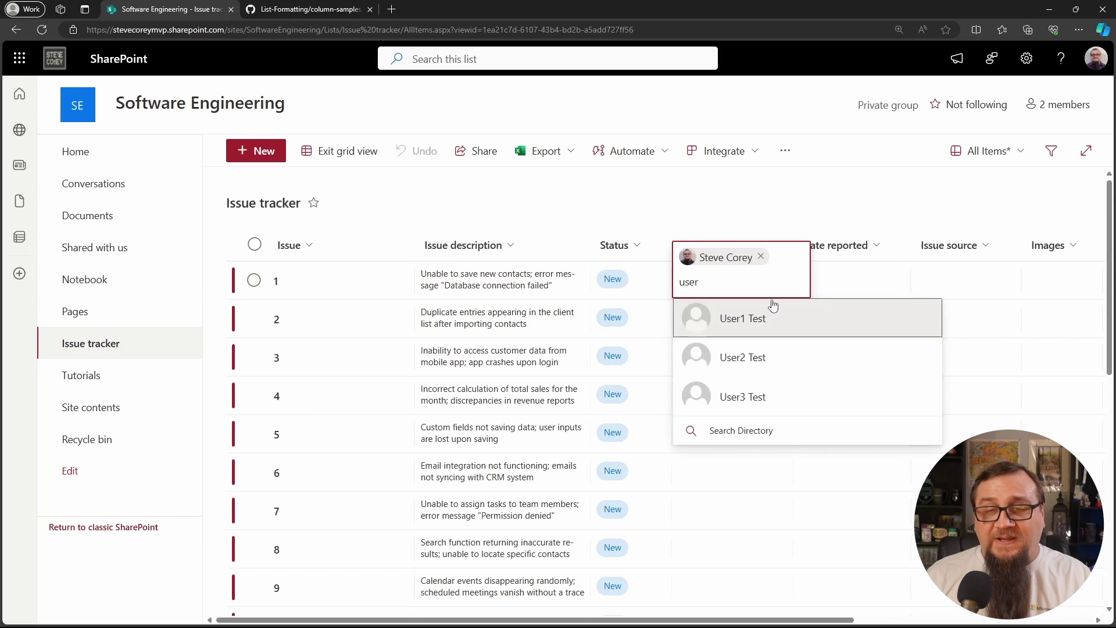
{"action": "left_click", "coordinate": [769, 318]}
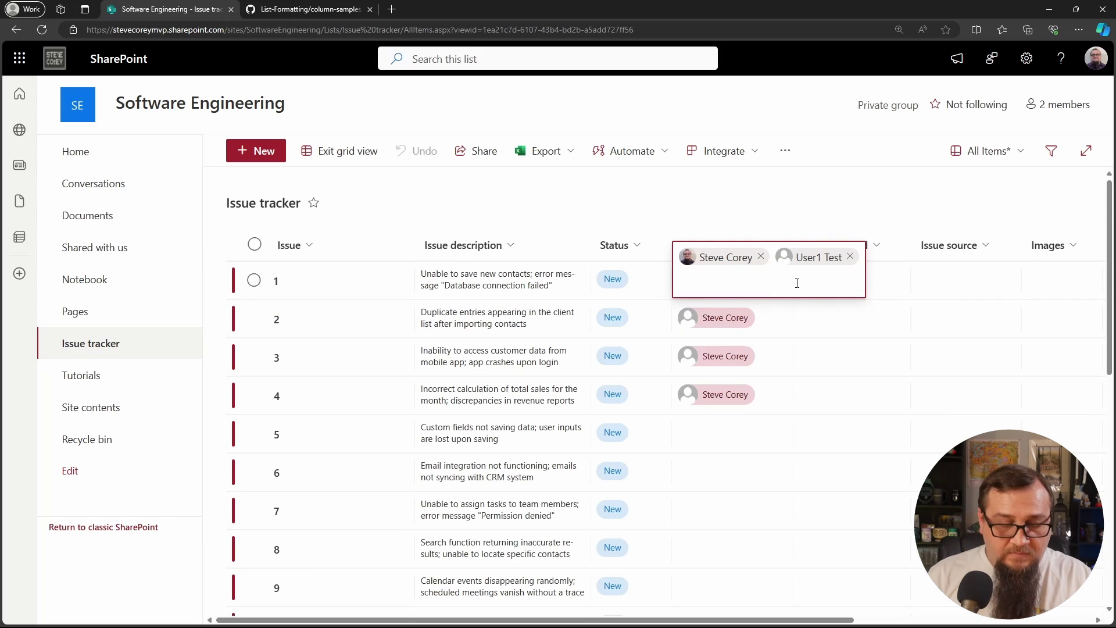
{"action": "type", "text": "user2"}
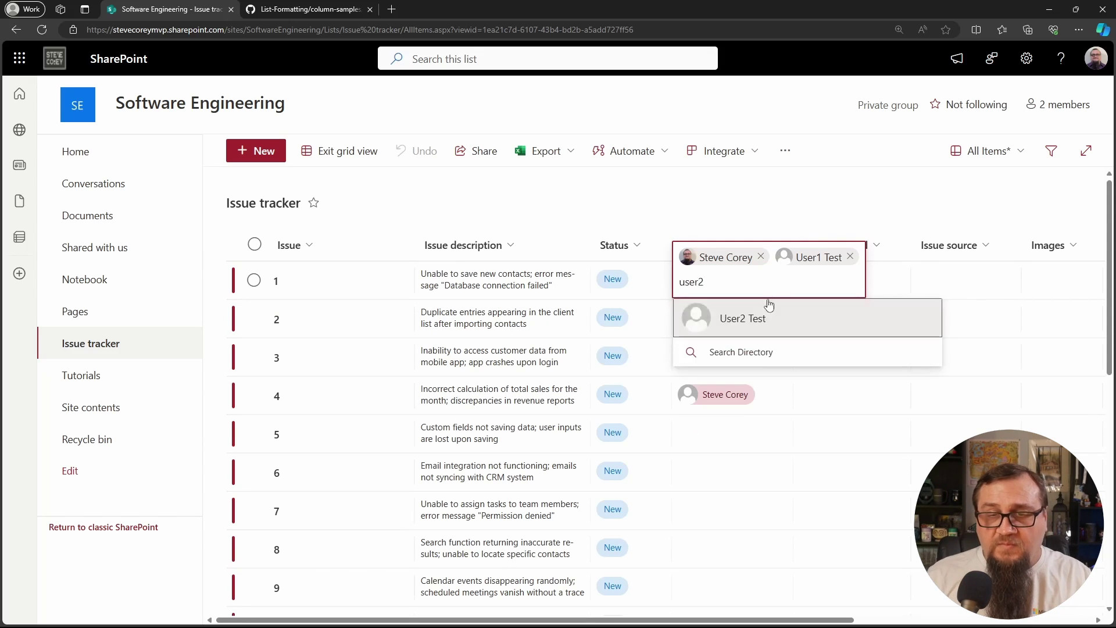
{"action": "left_click", "coordinate": [743, 318]}
{"action": "left_click", "coordinate": [340, 151]}
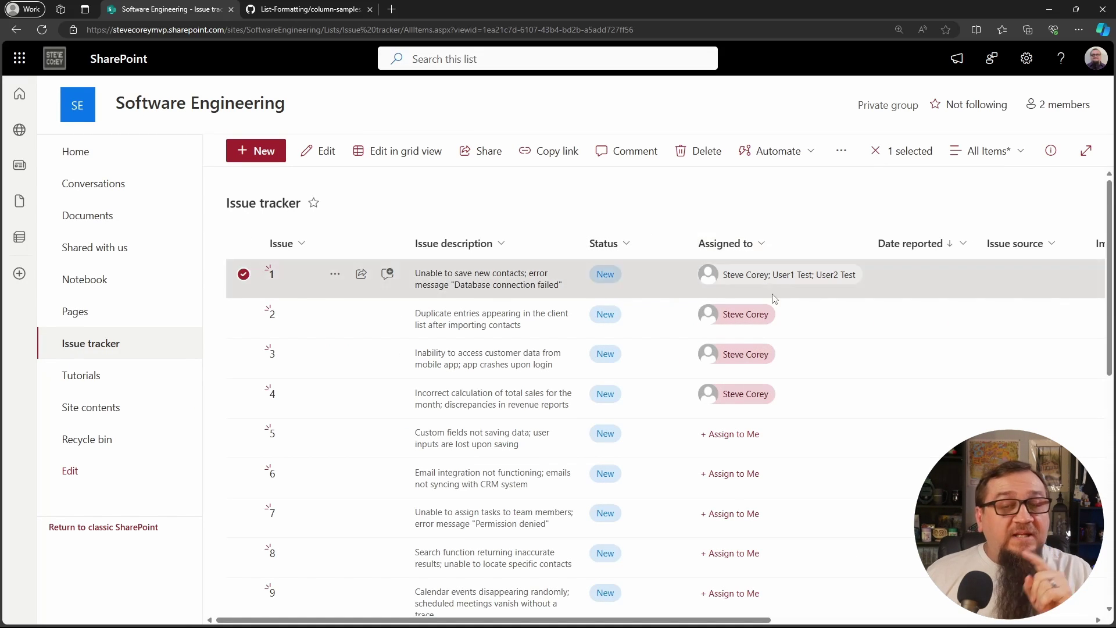
Copy the person-assign-to-me-highlight-multi.json sample on GitHub and return to the Issue tracker
{"action": "left_click", "coordinate": [301, 12]}
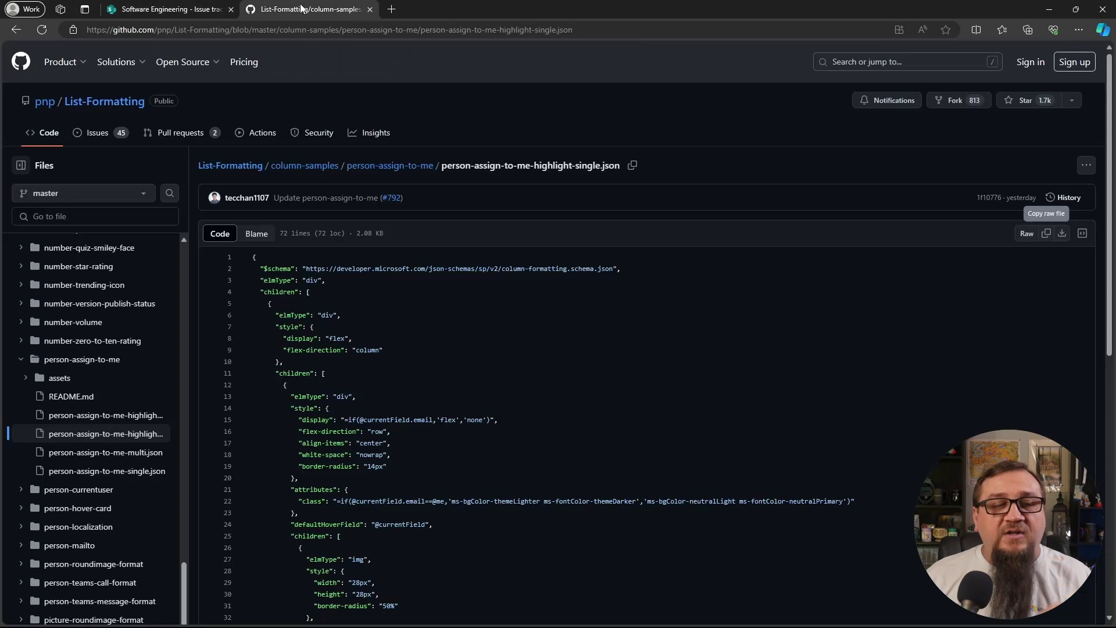
{"action": "left_click", "coordinate": [389, 170]}
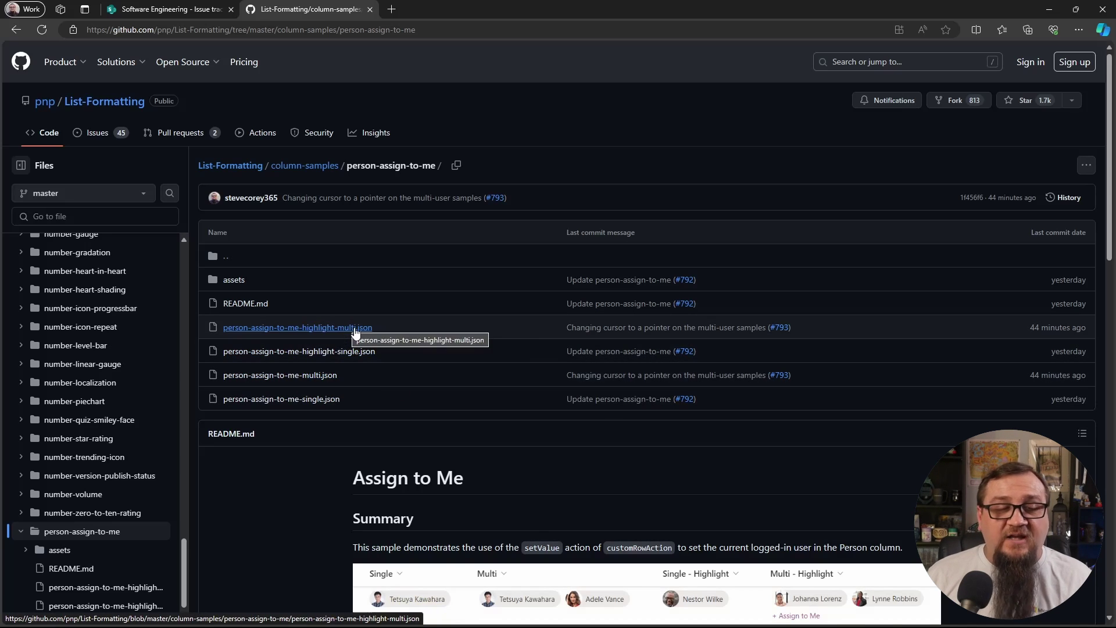
{"action": "left_click", "coordinate": [315, 329]}
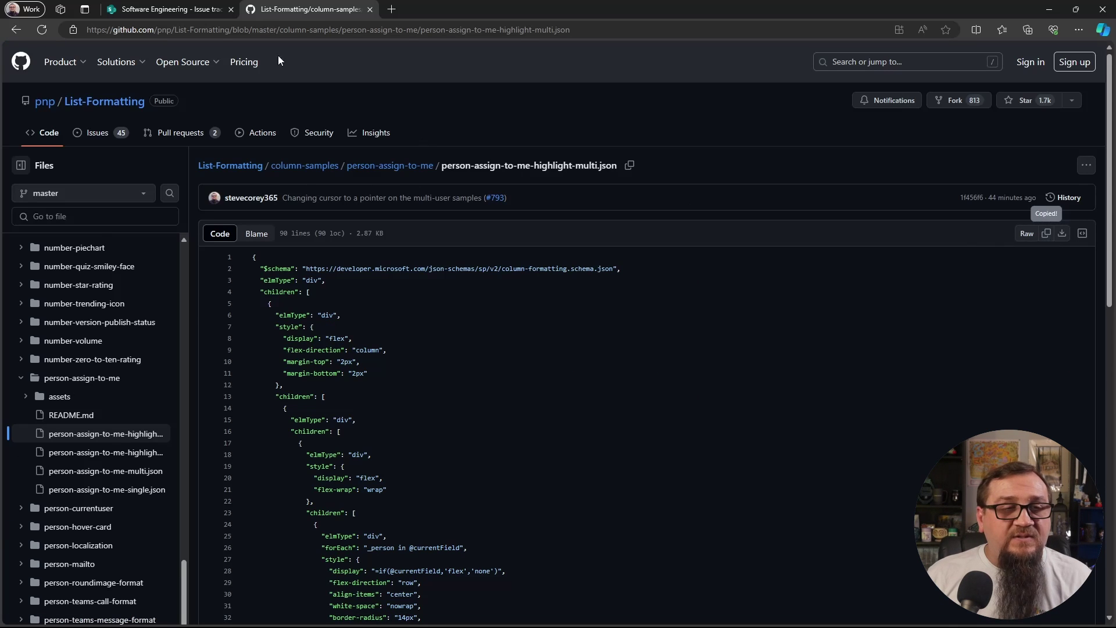
{"action": "left_click", "coordinate": [169, 9]}
Replace the Assigned to column's formatting JSON with the copied highlight-multi sample
{"action": "left_click", "coordinate": [762, 246]}
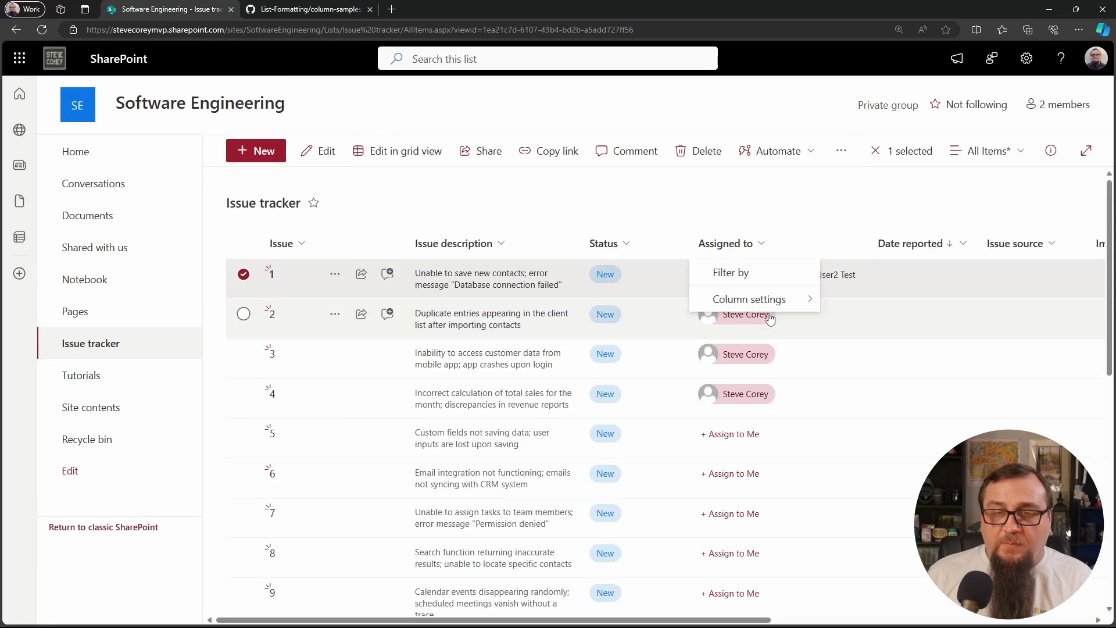
{"action": "mouse_move", "coordinate": [762, 302]}
{"action": "left_click", "coordinate": [850, 325]}
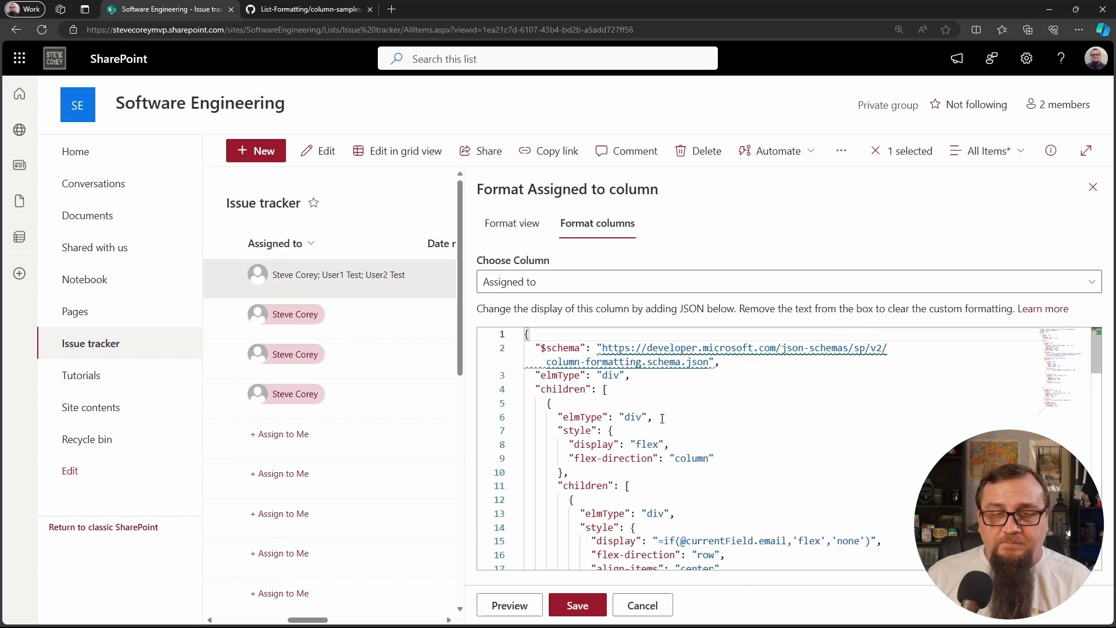
{"action": "left_click", "coordinate": [700, 441]}
{"action": "key", "text": "ctrl+a"}
{"action": "key", "text": "ctrl+v"}
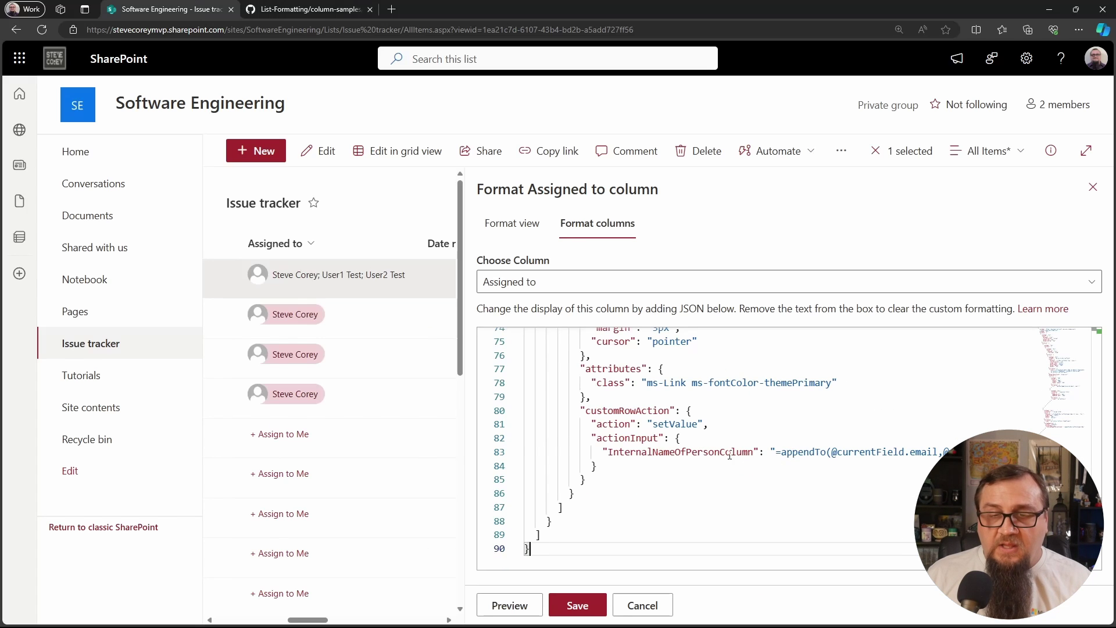
Change the placeholder column name to Assignedto0, save the formatting, and close the panel
{"action": "double_click", "coordinate": [729, 455]}
{"action": "type", "text": "Assigne"}
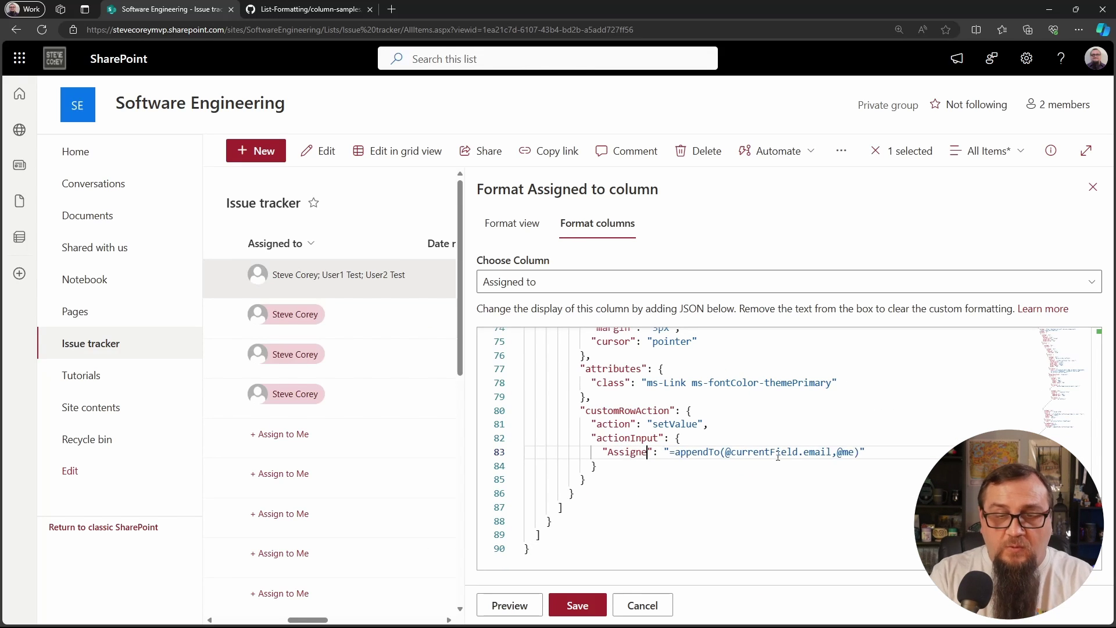
{"action": "type", "text": "dto9"}
{"action": "key", "text": "BackSpace"}
{"action": "type", "text": "0"}
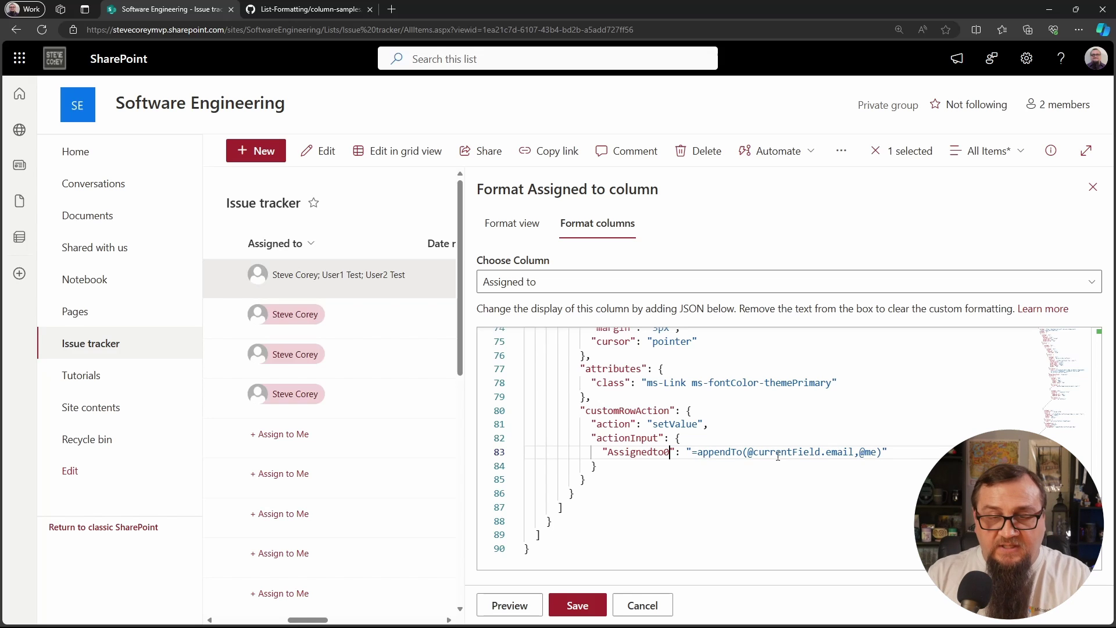
{"action": "left_click", "coordinate": [579, 606]}
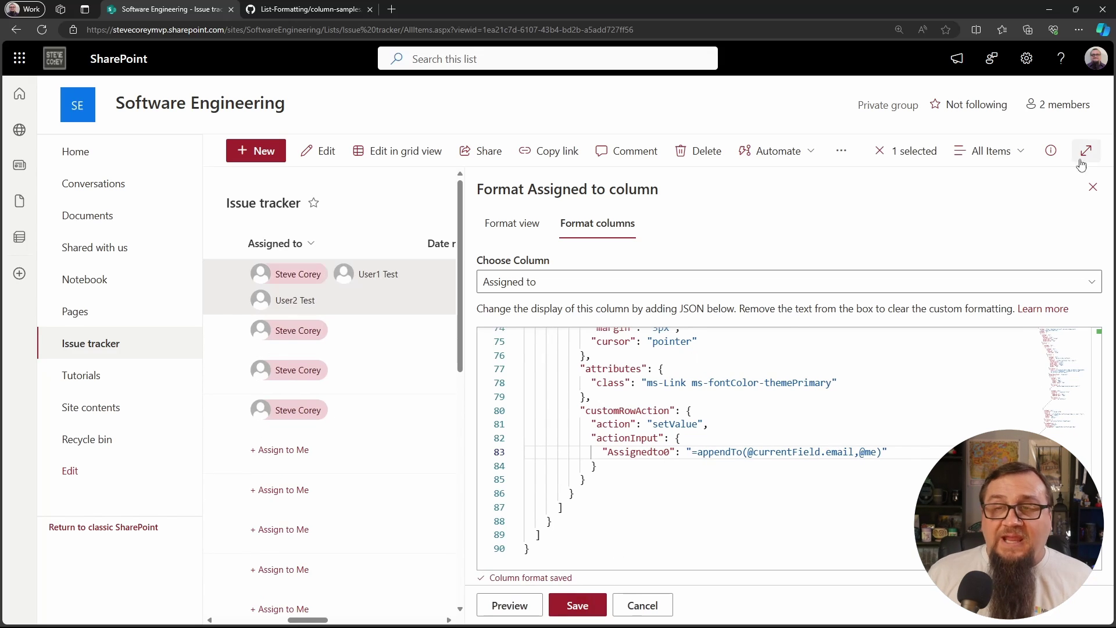
{"action": "left_click", "coordinate": [1093, 186]}
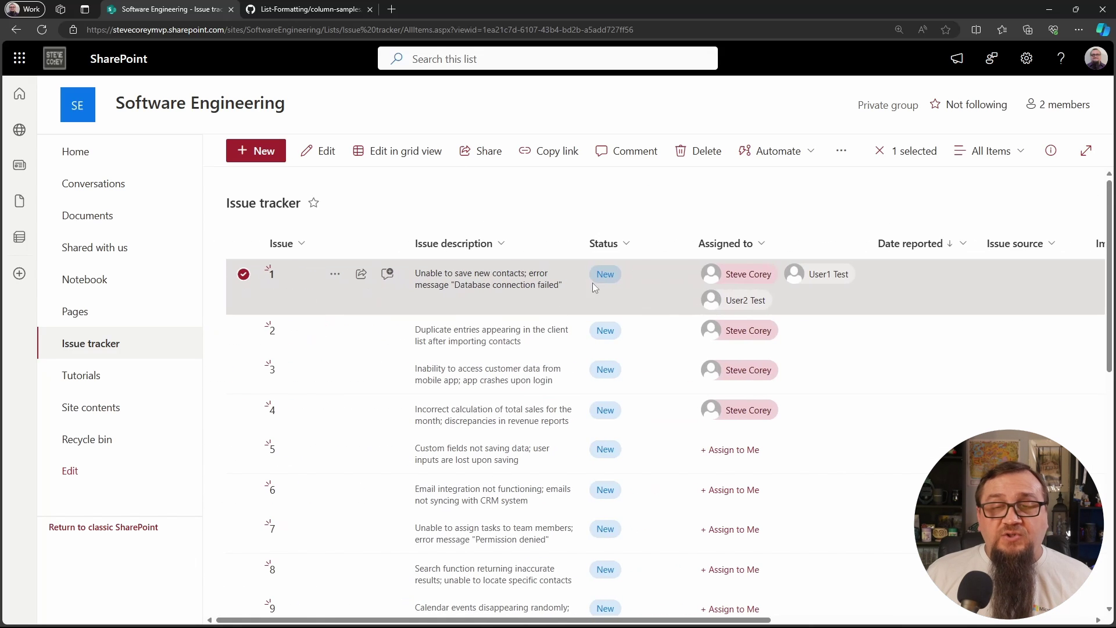
{"action": "left_click", "coordinate": [803, 201]}
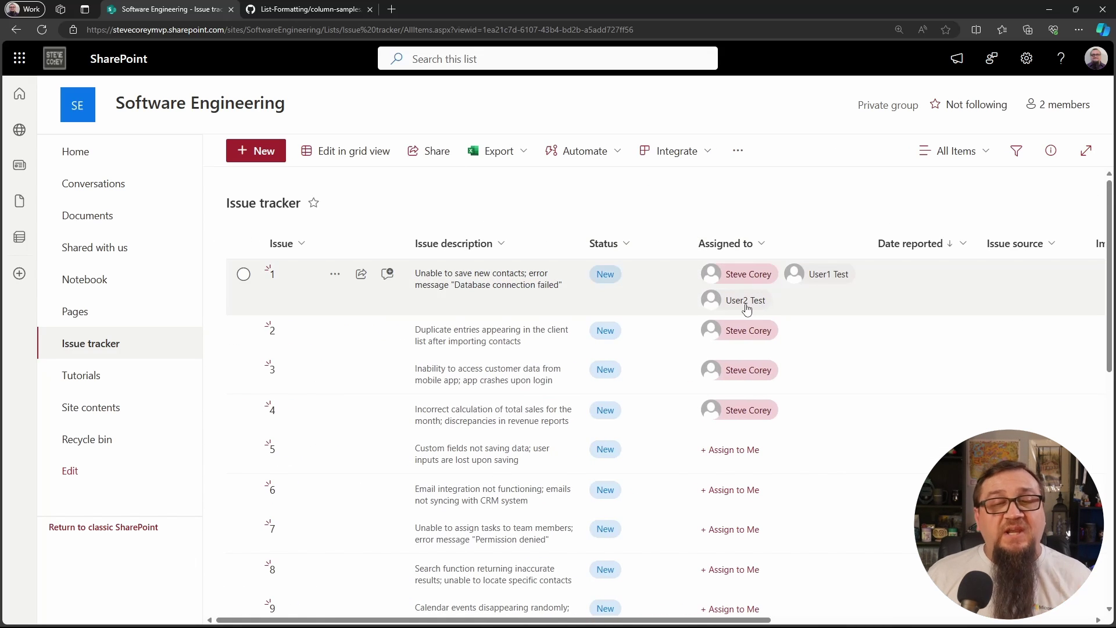
{"action": "mouse_move", "coordinate": [755, 280]}
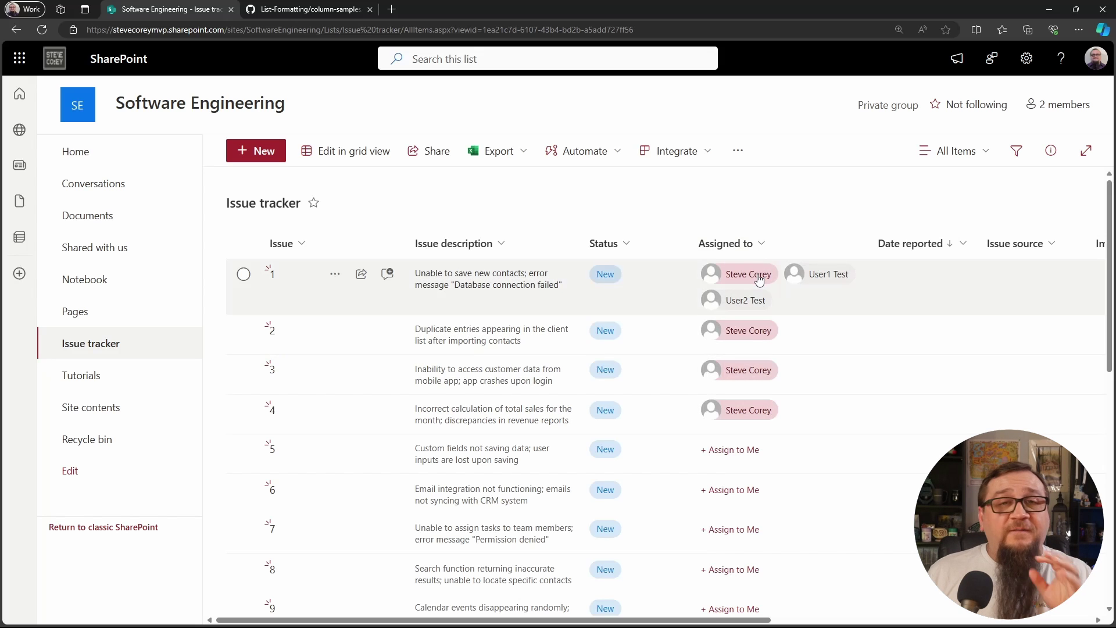
{"action": "scroll", "coordinate": [718, 384], "scroll_direction": "down", "scroll_amount": 5}
{"action": "scroll", "coordinate": [720, 407], "scroll_direction": "up", "scroll_amount": 5}
{"action": "scroll", "coordinate": [729, 401], "scroll_direction": "up", "scroll_amount": 2}
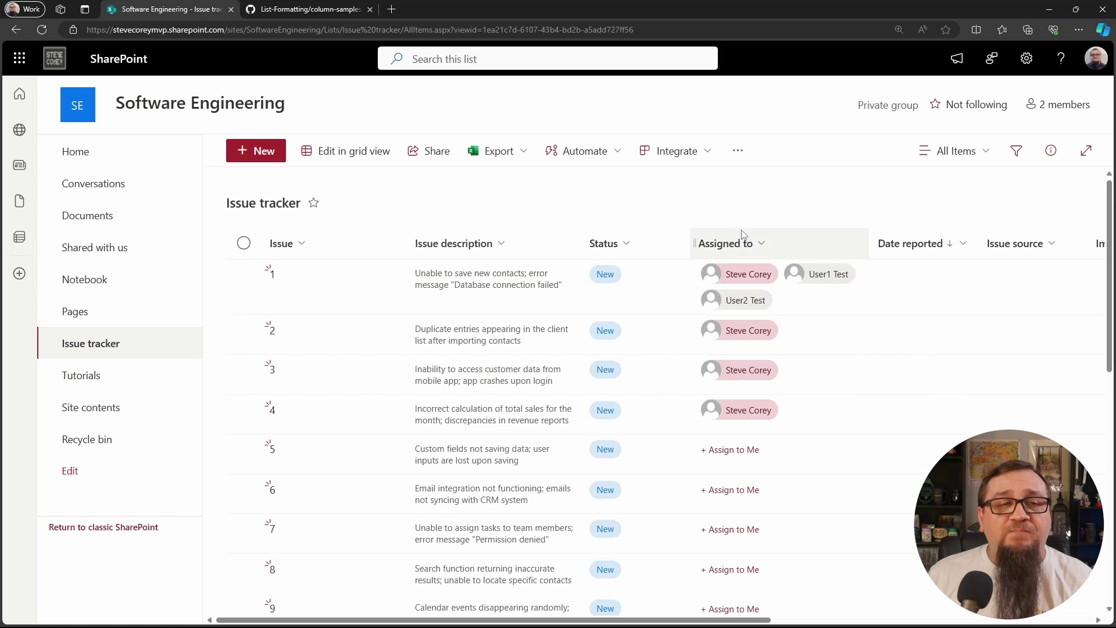
In the List-Formatting repository, open person-assign-to-me and read its requirements, four sample JSON files and version history
{"action": "left_click", "coordinate": [308, 8]}
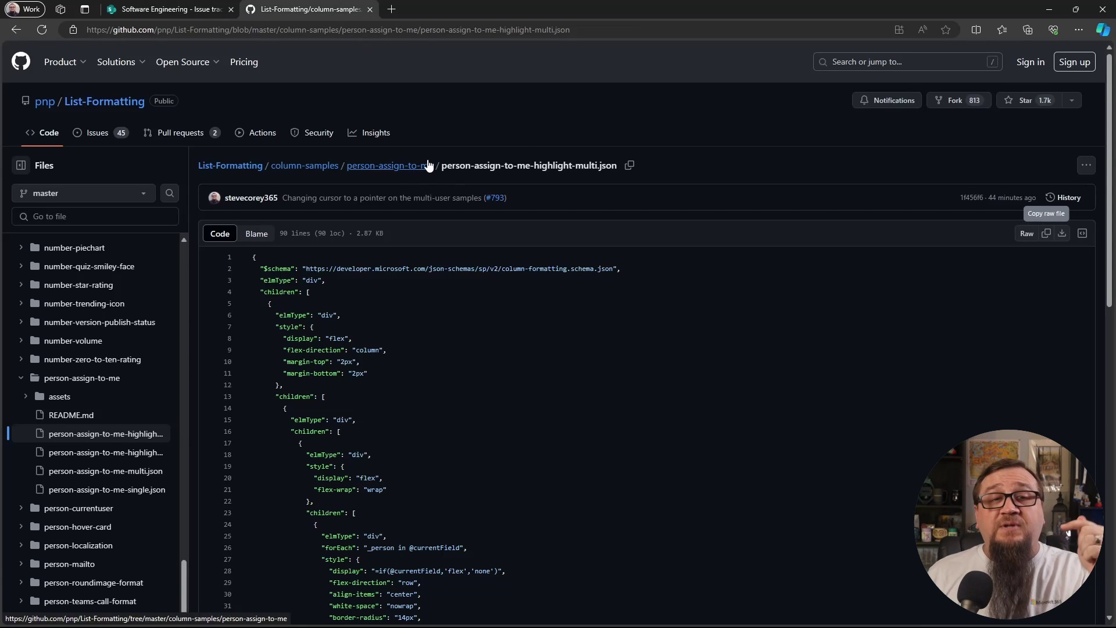
{"action": "left_click", "coordinate": [406, 167]}
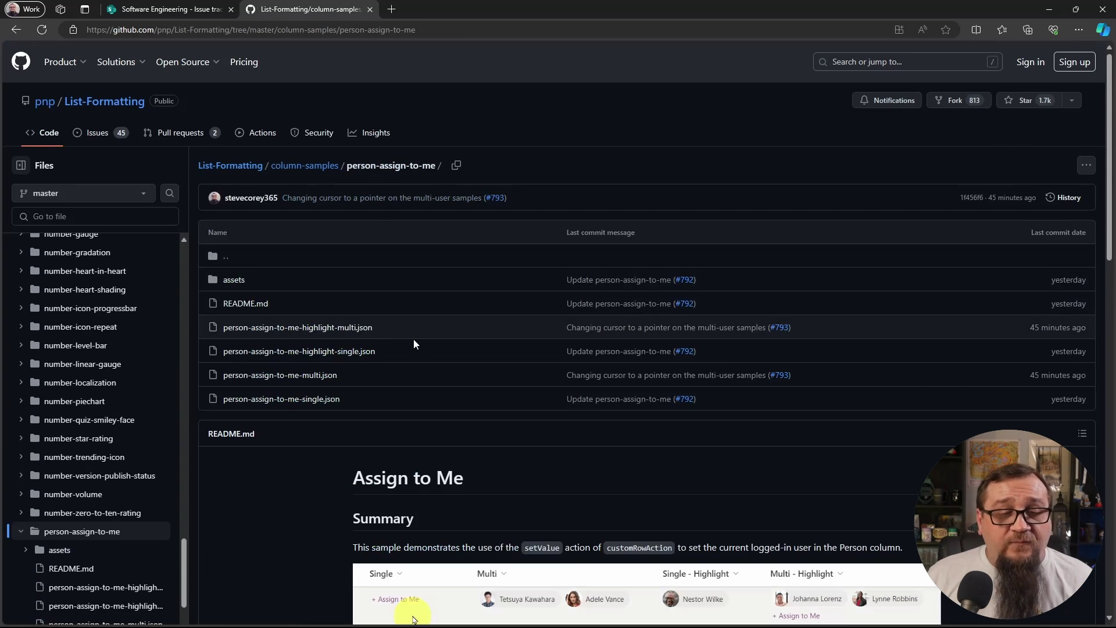
{"action": "scroll", "coordinate": [378, 325], "scroll_direction": "down", "scroll_amount": 5}
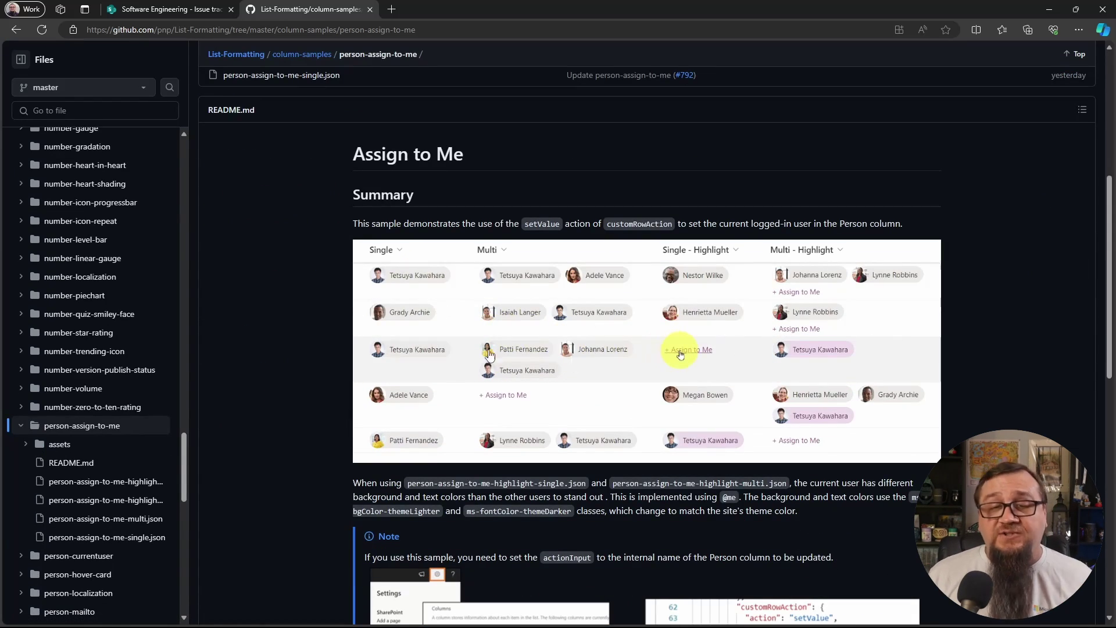
{"action": "scroll", "coordinate": [300, 354], "scroll_direction": "down", "scroll_amount": 4}
{"action": "scroll", "coordinate": [300, 357], "scroll_direction": "down", "scroll_amount": 1}
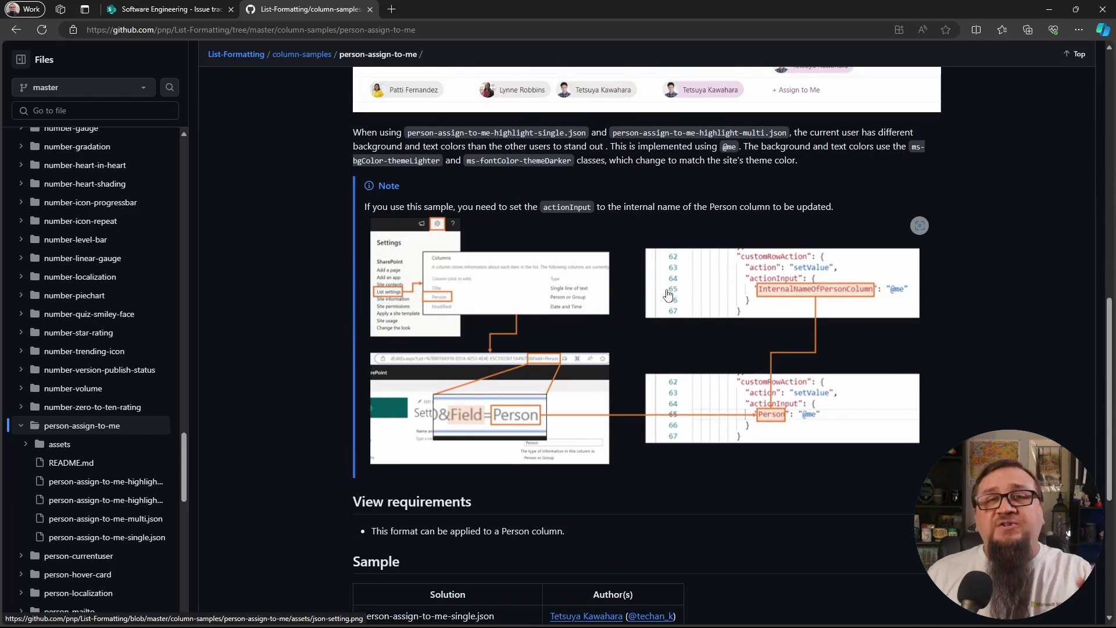
{"action": "scroll", "coordinate": [595, 328], "scroll_direction": "down", "scroll_amount": 3}
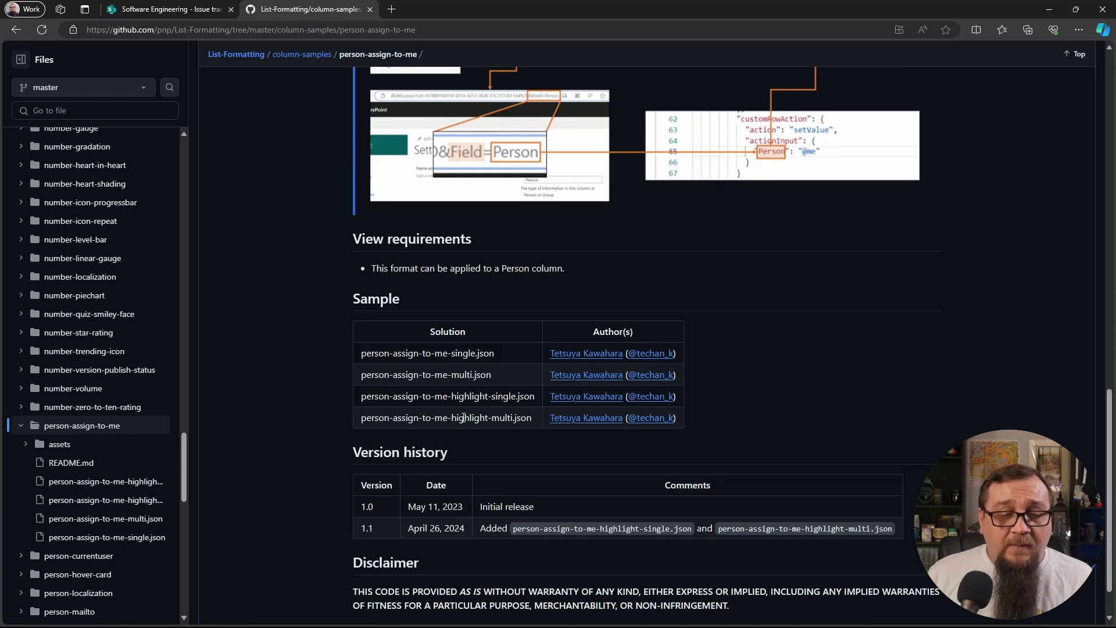
{"action": "scroll", "coordinate": [459, 429], "scroll_direction": "down", "scroll_amount": 1}
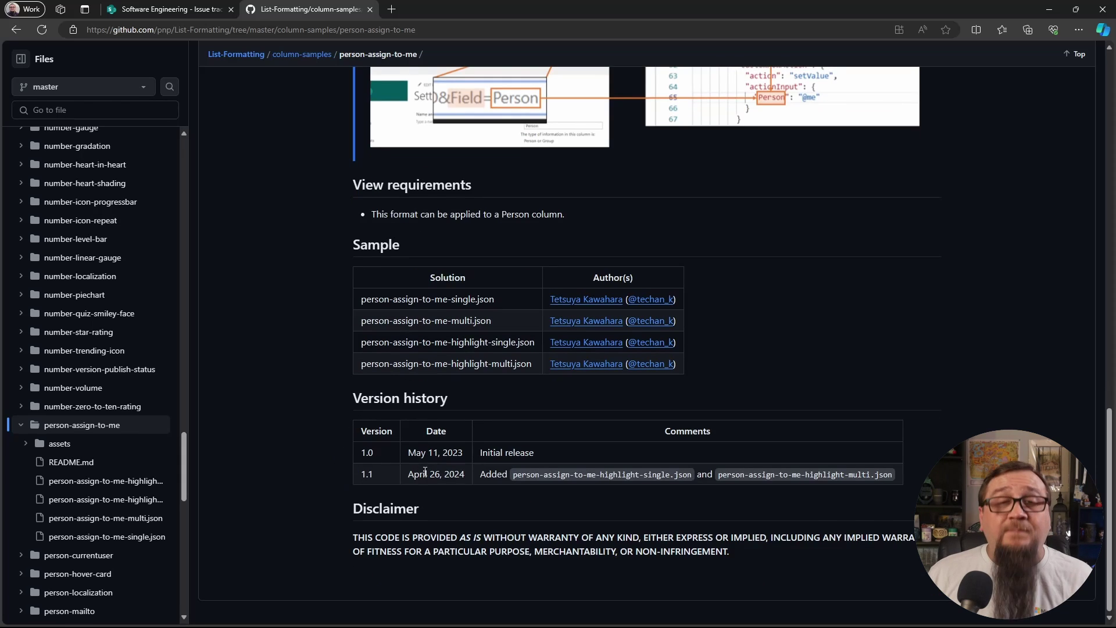